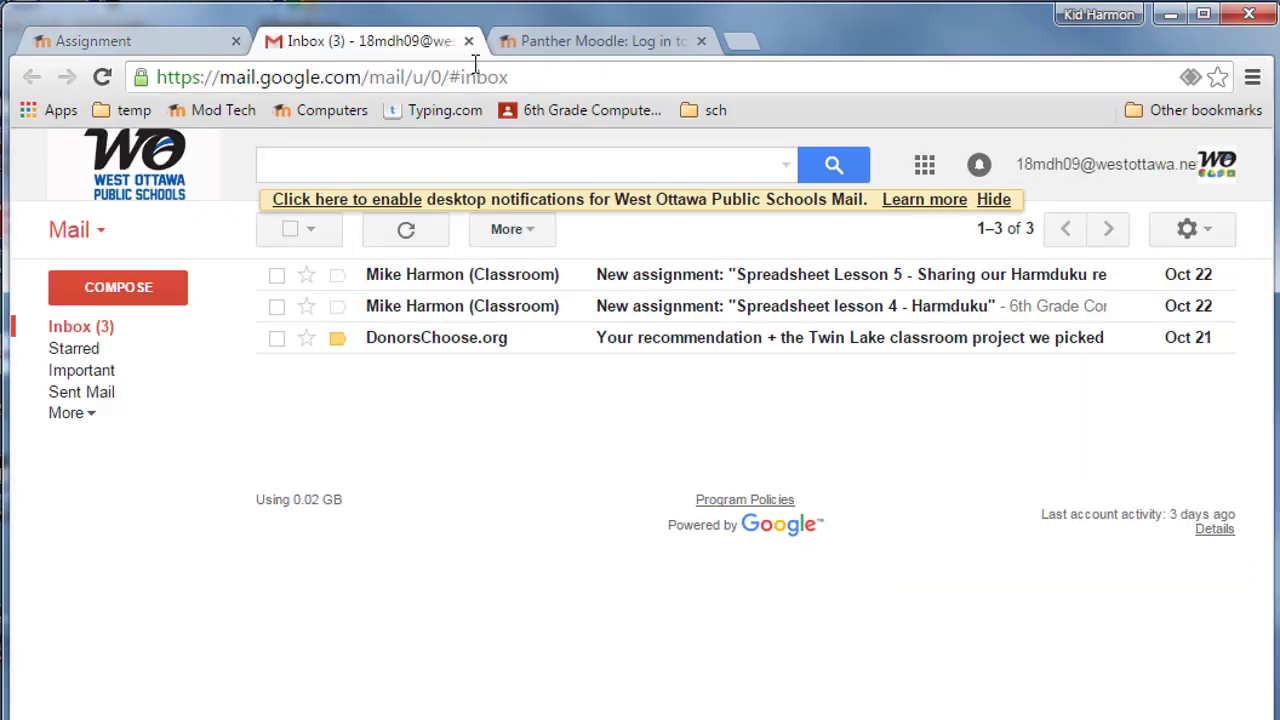
# Open Google Sheets in a new Chrome tab via the Google apps grid
pyautogui.click(738, 42)
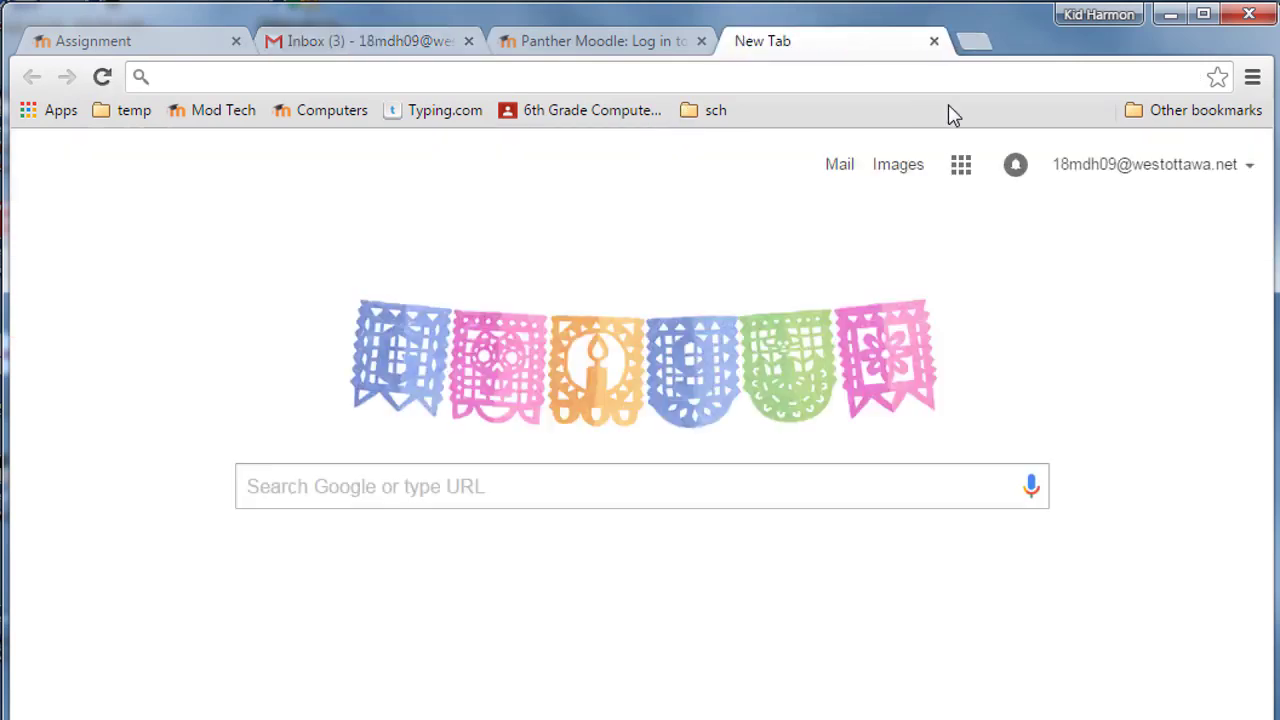
pyautogui.click(960, 170)
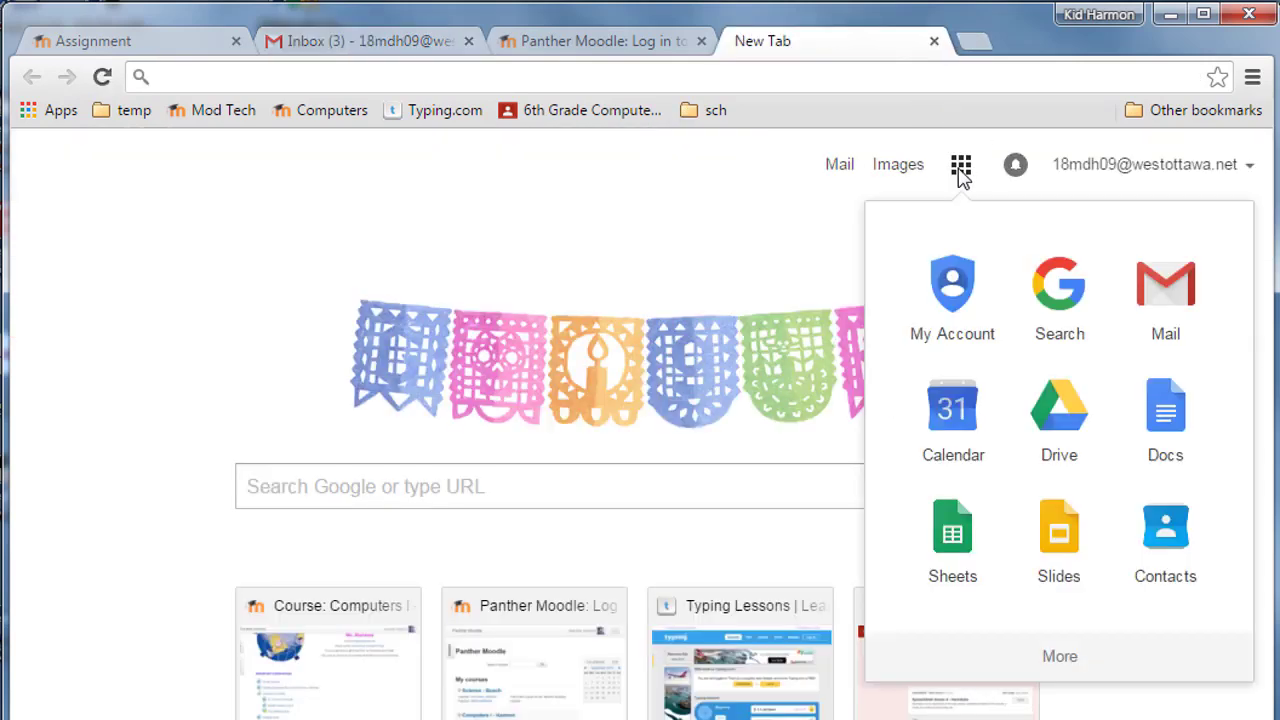
pyautogui.click(952, 540)
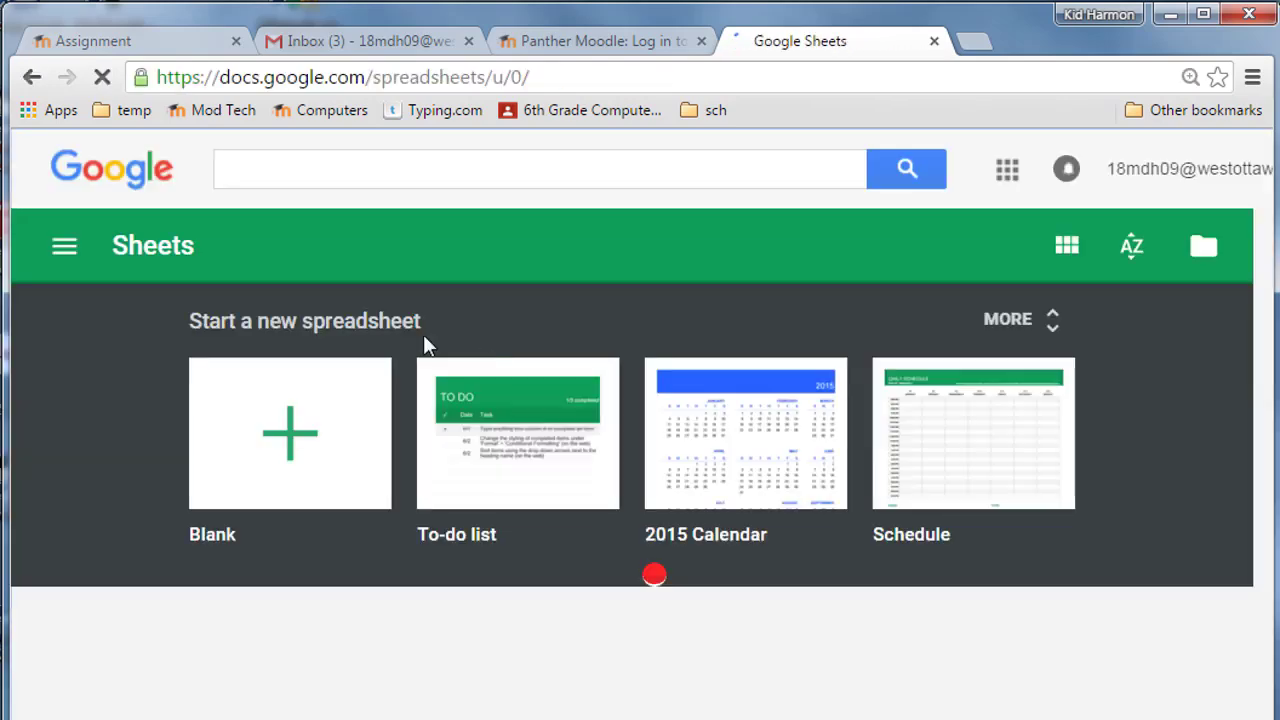
# Create a blank spreadsheet and rename it 'ss training mike'
pyautogui.click(292, 450)
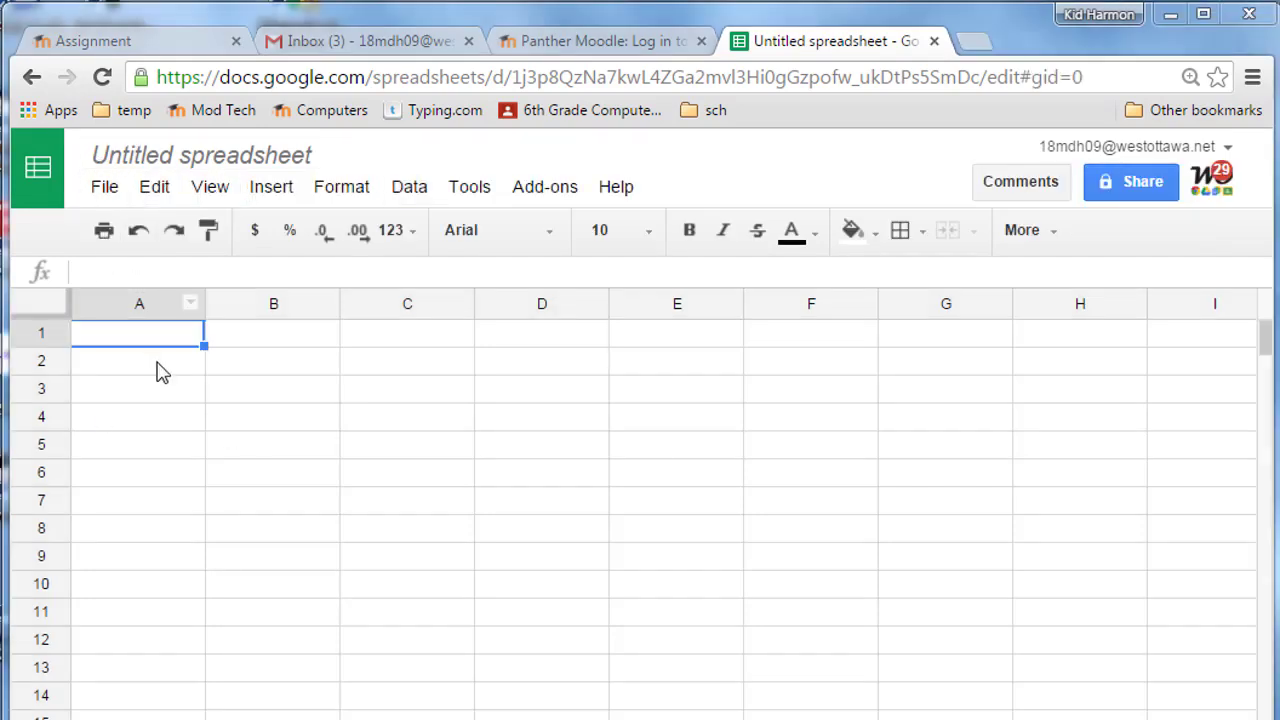
pyautogui.click(134, 163)
pyautogui.write('ss training mike')
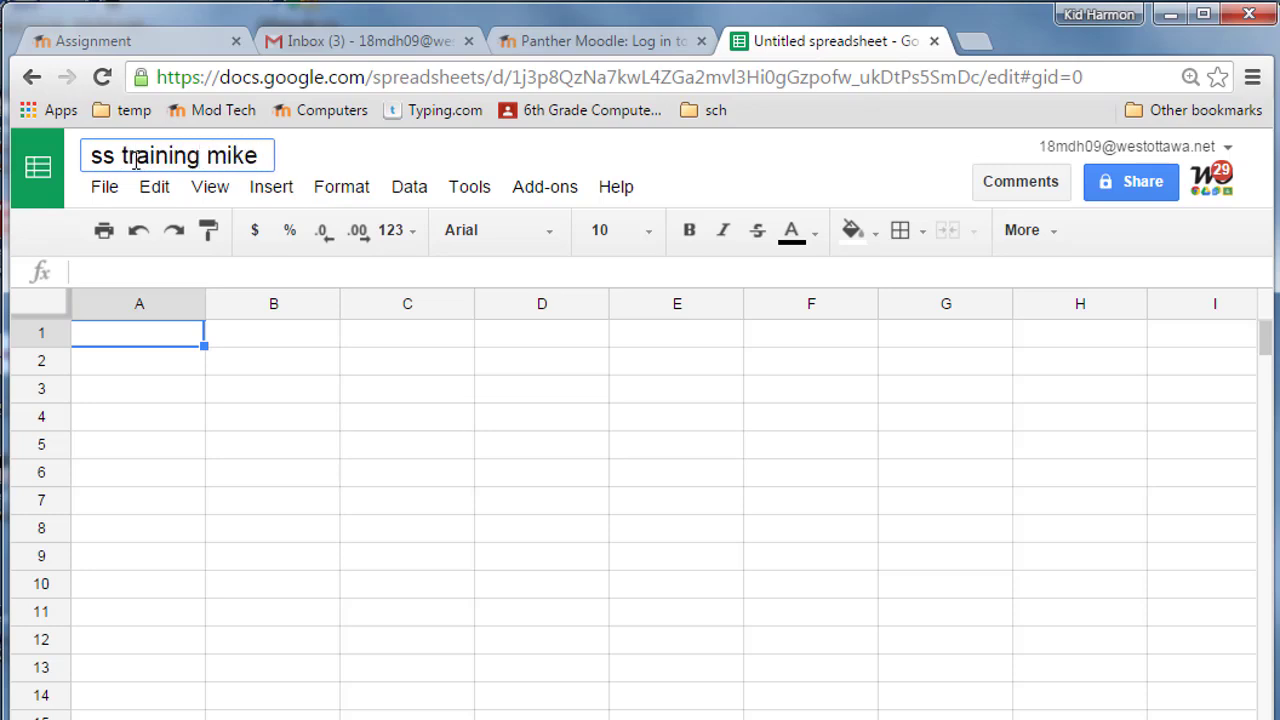
pyautogui.click(266, 362)
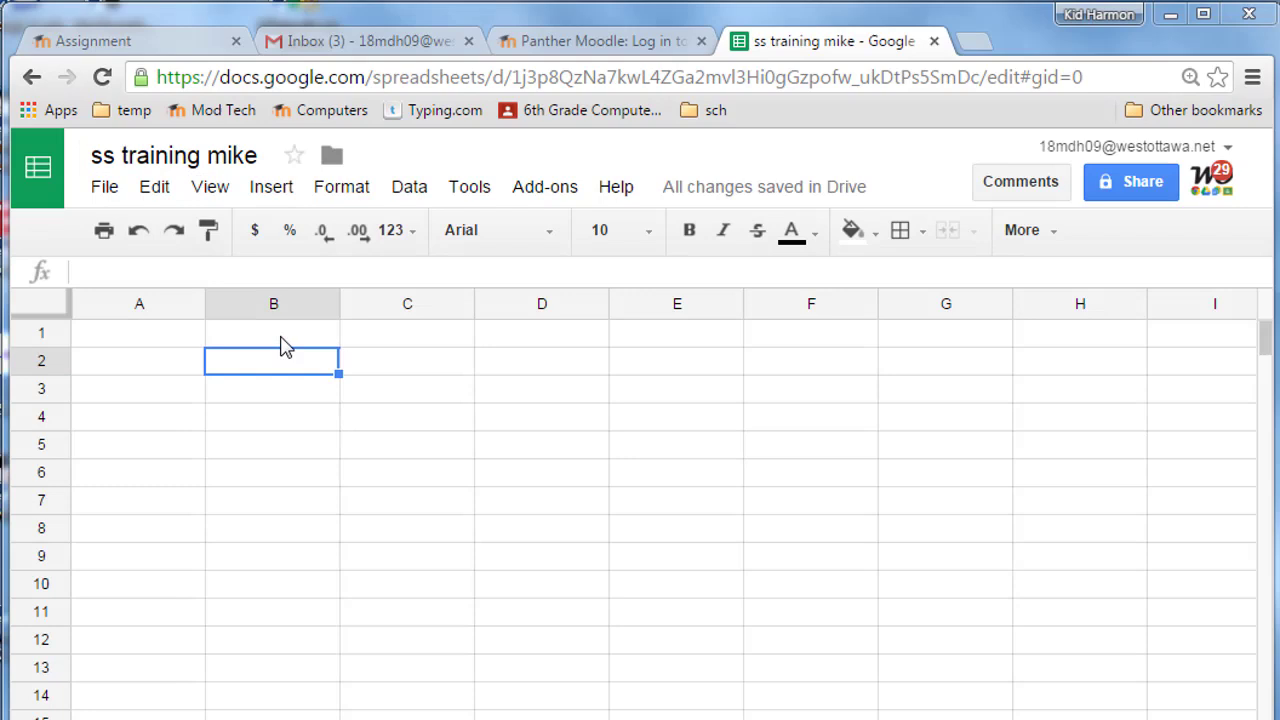
# Enter the heading 'Mike's Spreadsheet' in cell A1
pyautogui.click(110, 340)
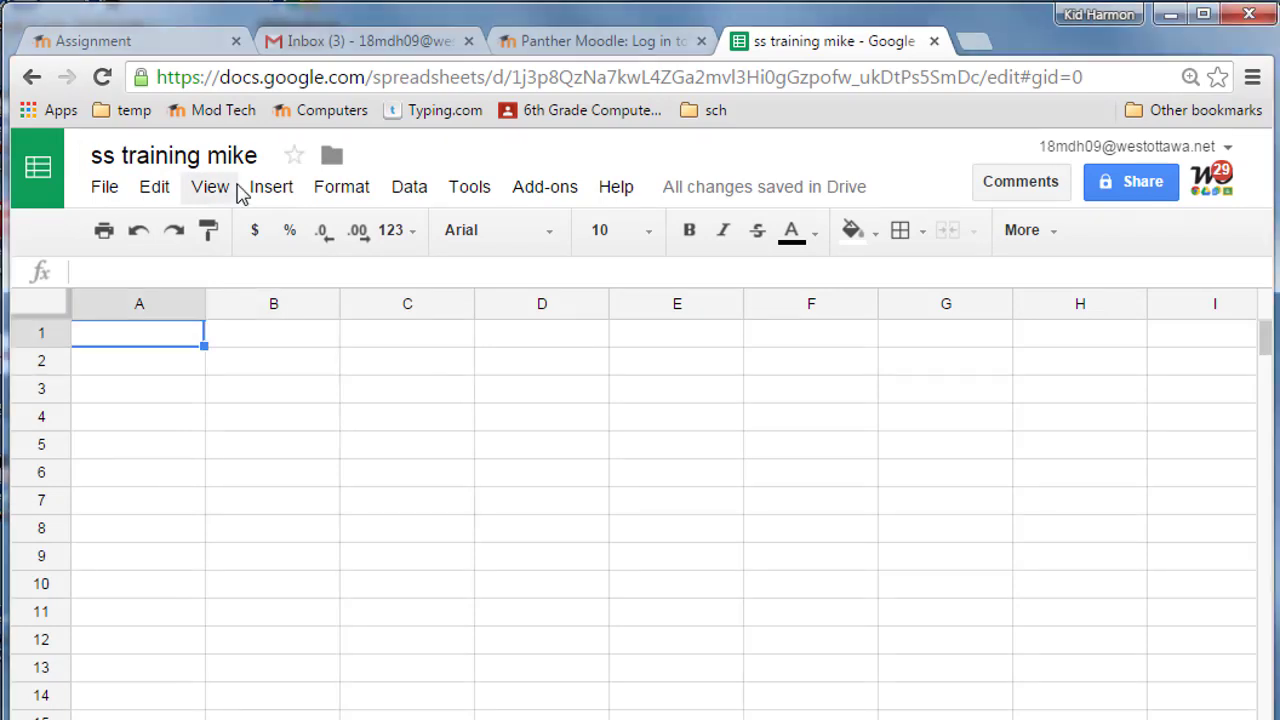
pyautogui.write('Mike ')
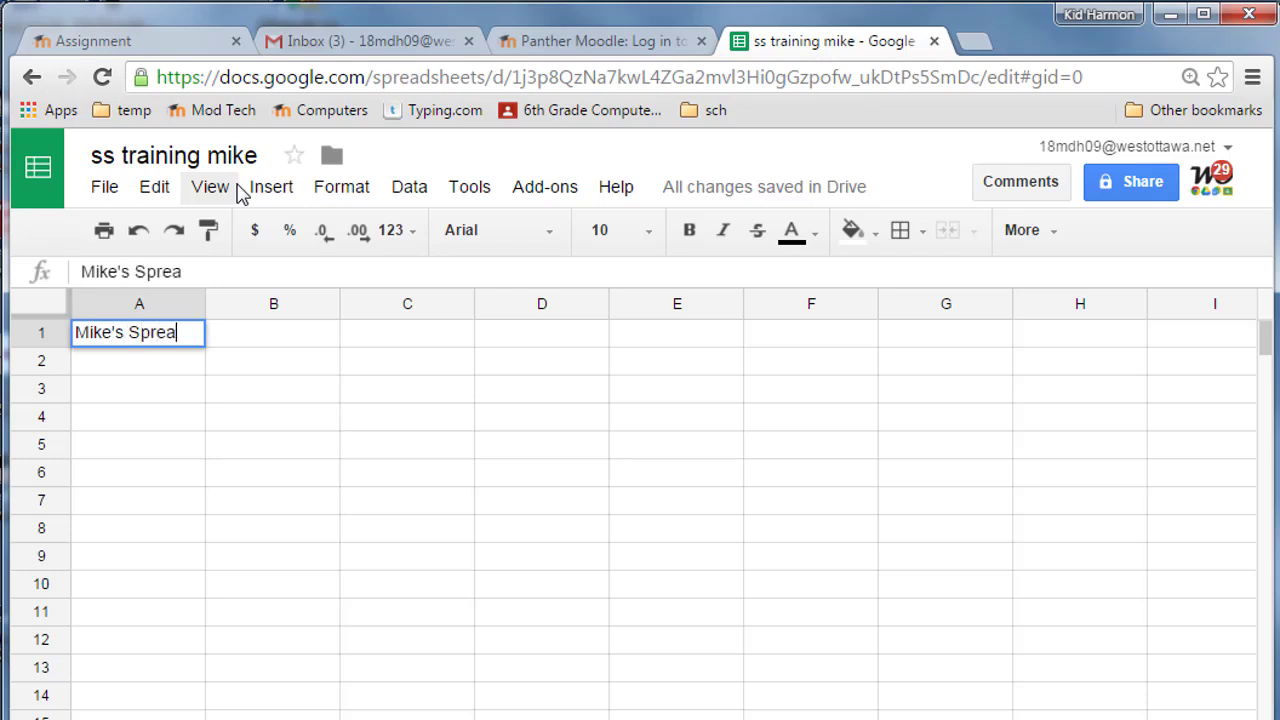
pyautogui.write('eet')
pyautogui.press('Return')
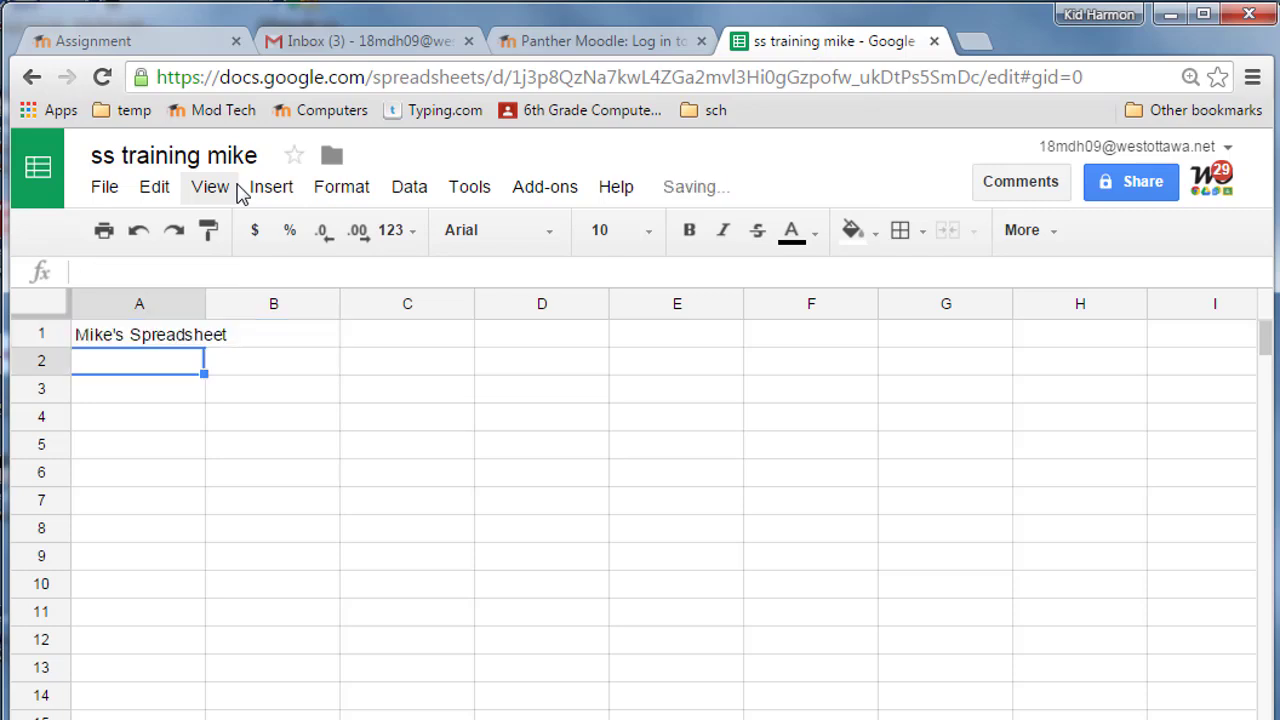
# Select cells A4, B6, C4, A2 and A4 in turn
pyautogui.click(135, 414)
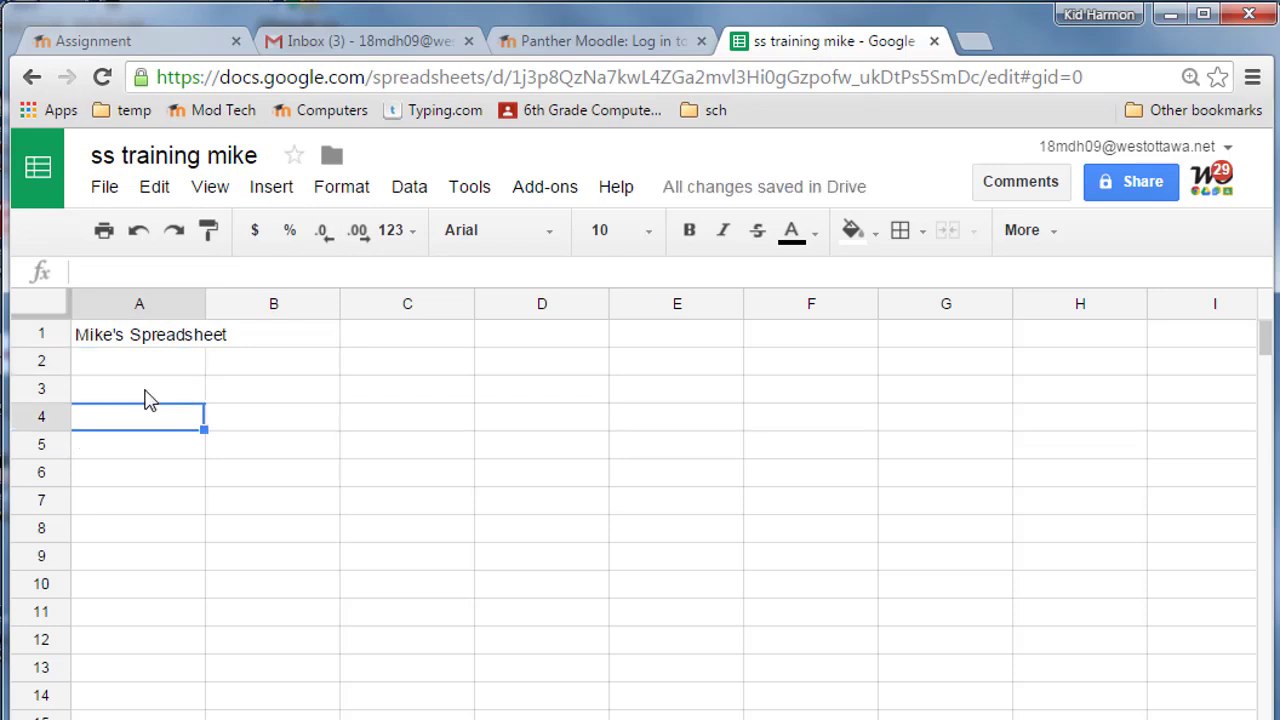
pyautogui.click(290, 468)
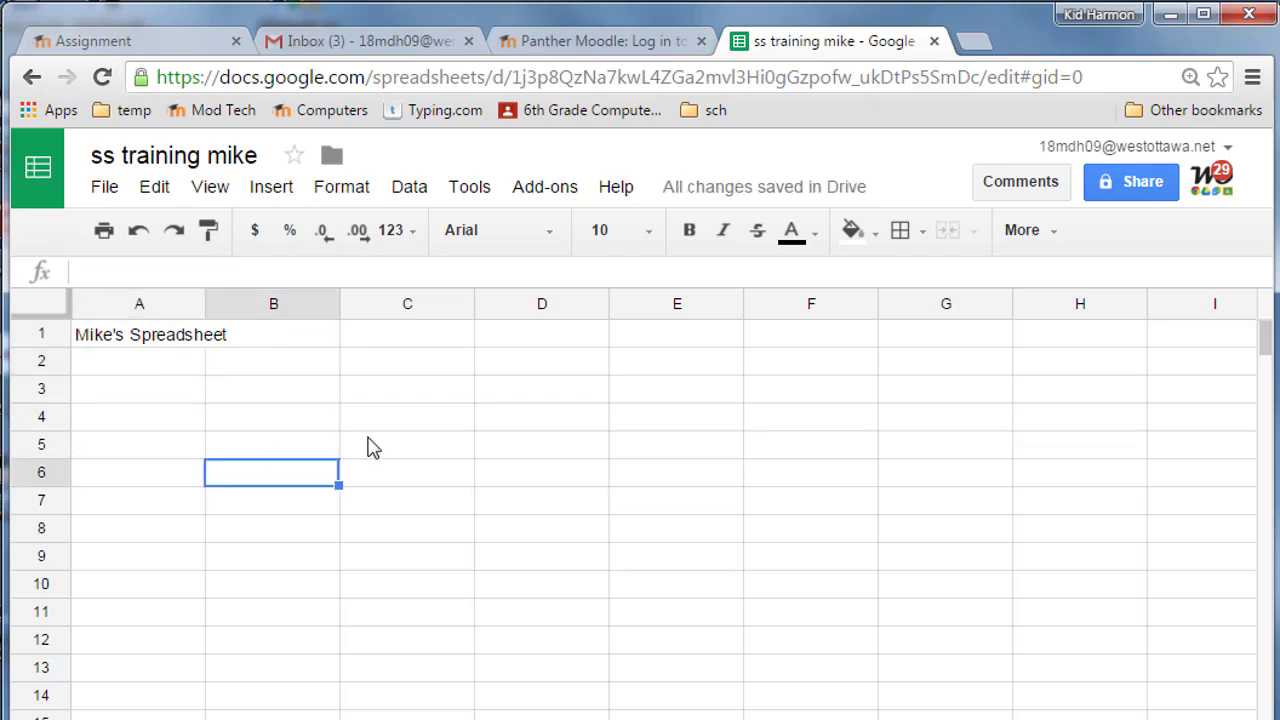
pyautogui.click(400, 415)
pyautogui.click(188, 362)
pyautogui.click(188, 420)
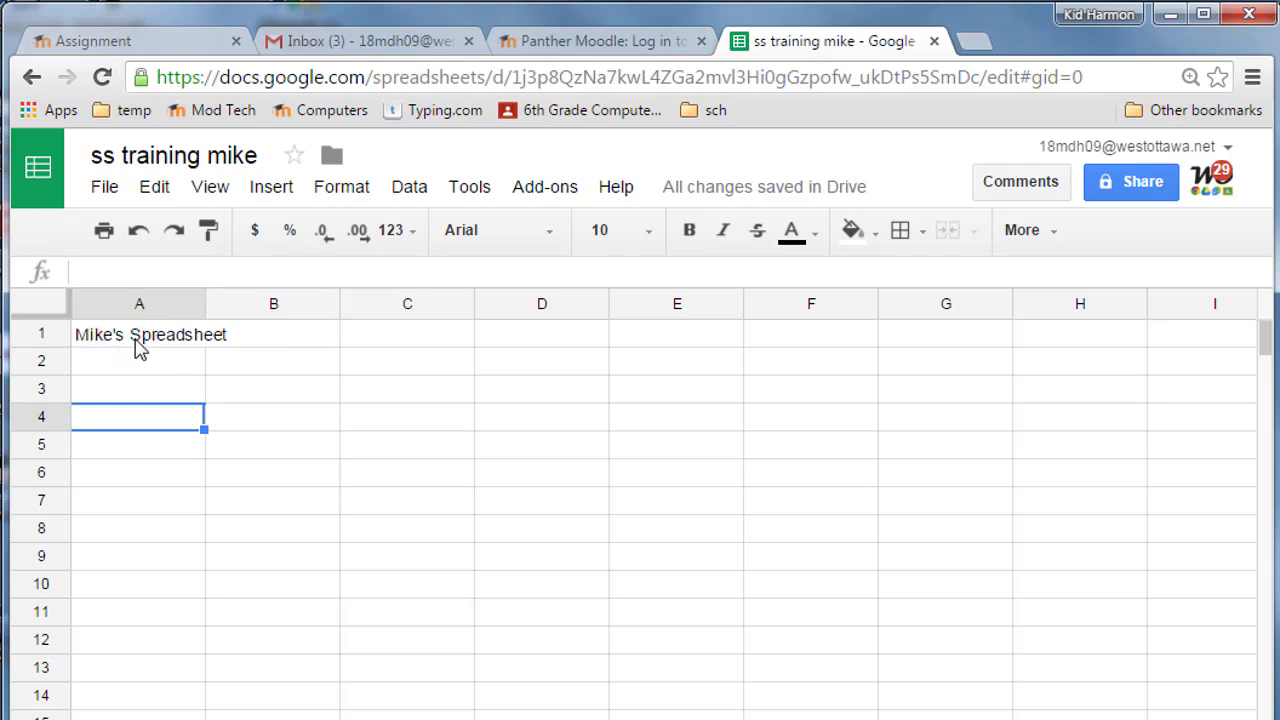
# Merge cells A1 to E1 and center the heading horizontally within them
pyautogui.moveTo(137, 343)
pyautogui.mouseDown()
pyautogui.moveTo(531, 400)
pyautogui.moveTo(670, 358)
pyautogui.moveTo(680, 520)
pyautogui.moveTo(675, 313)
pyautogui.mouseUp()
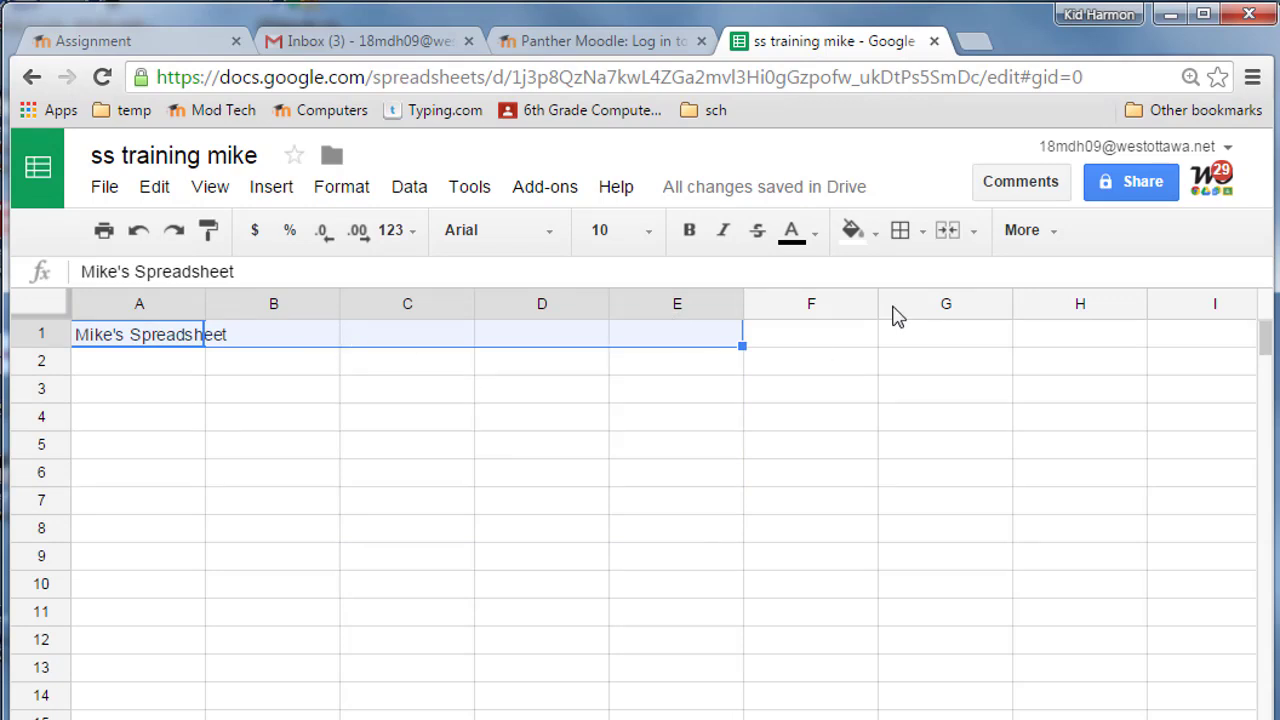
pyautogui.click(948, 232)
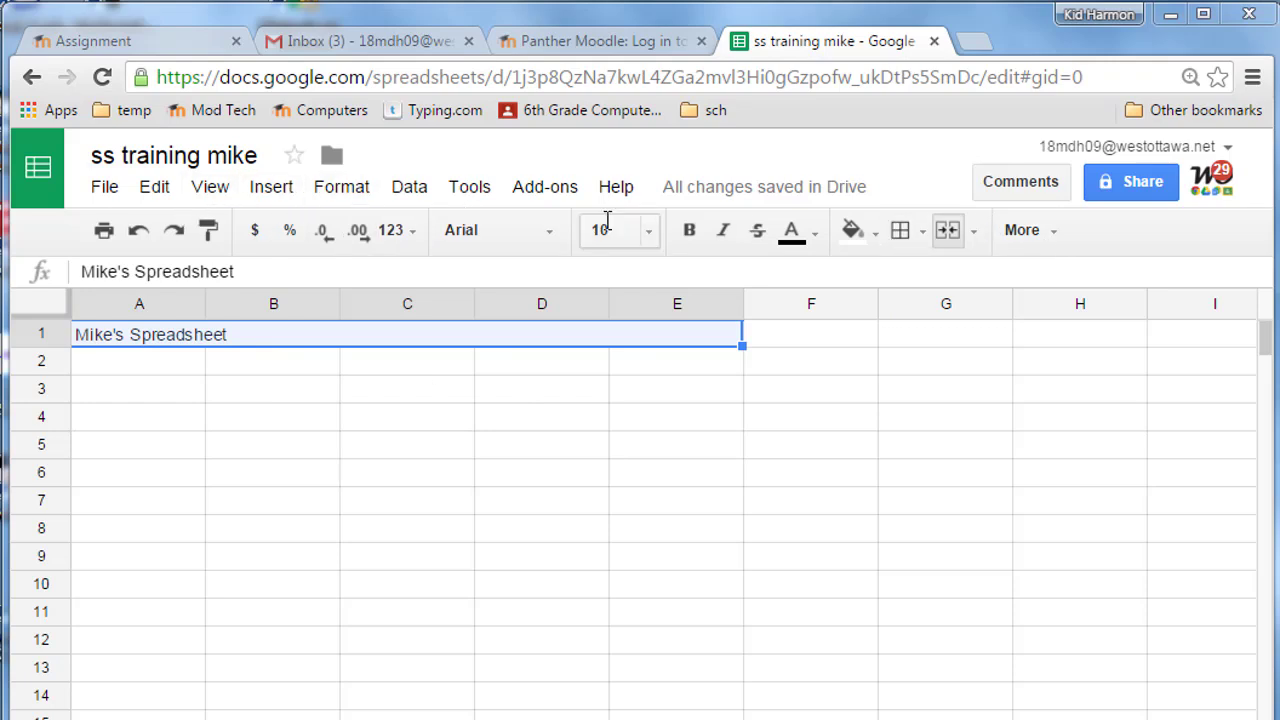
pyautogui.click(1040, 240)
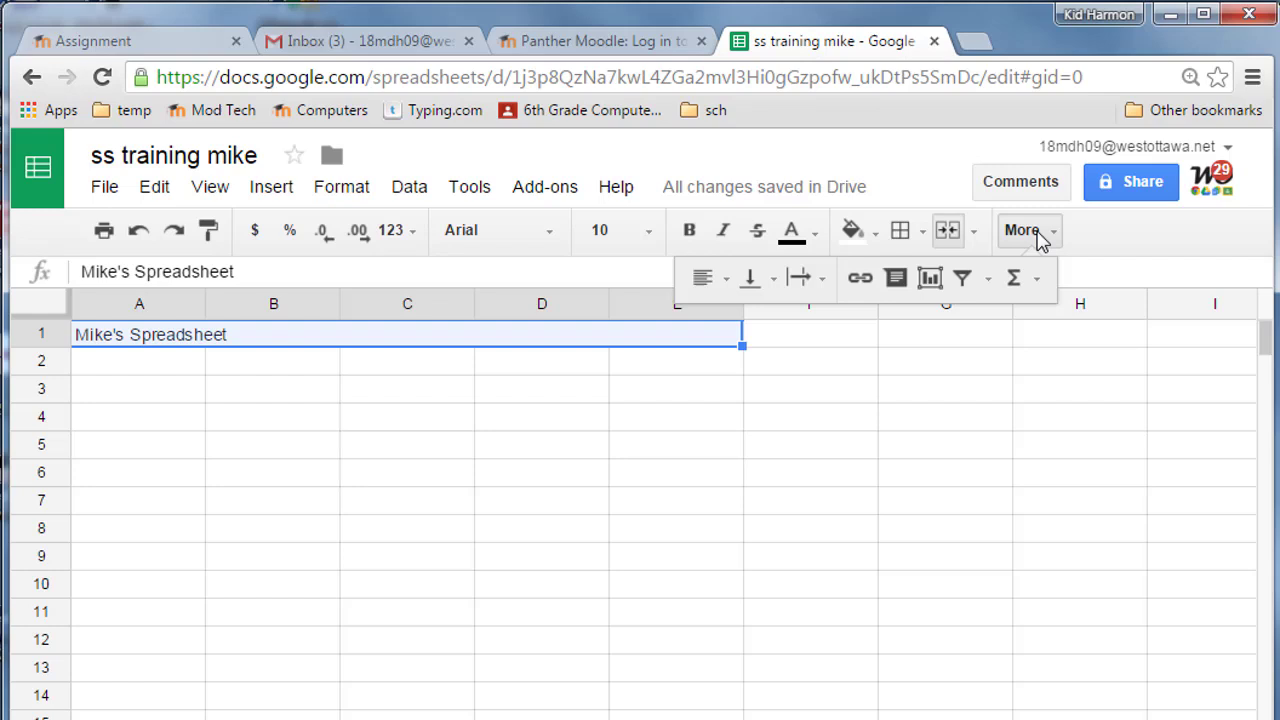
pyautogui.click(727, 281)
pyautogui.click(747, 325)
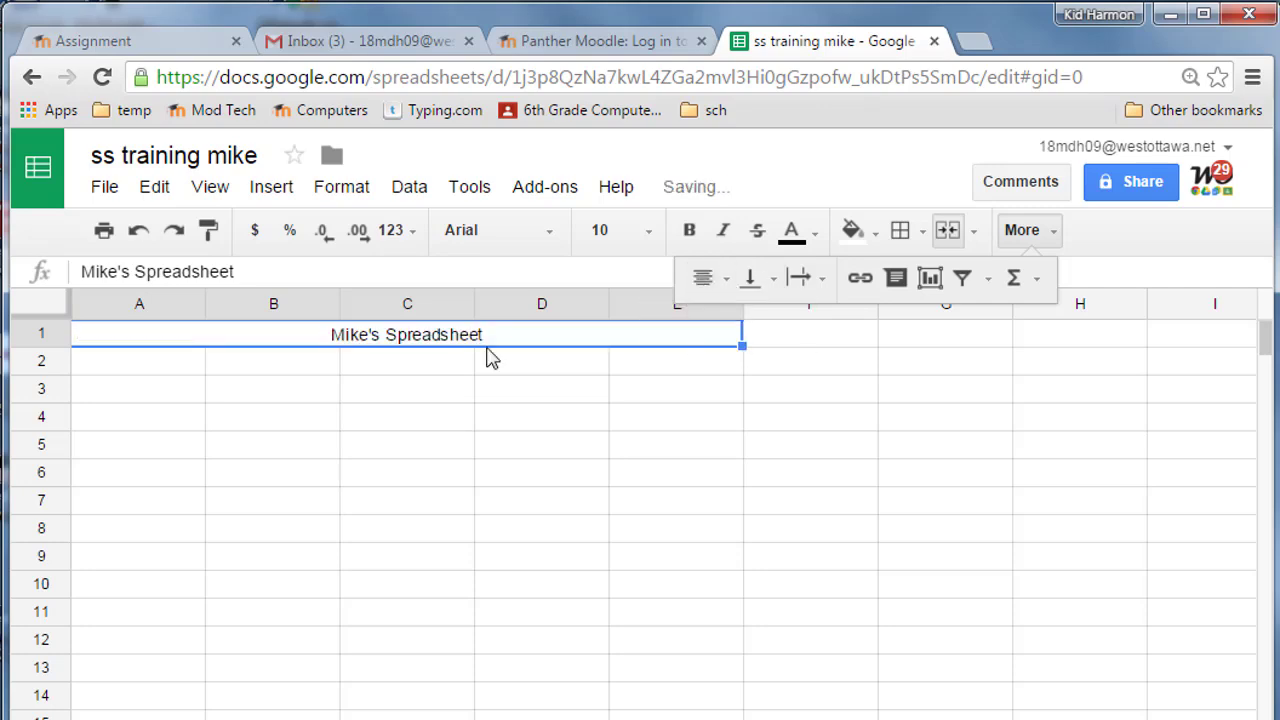
pyautogui.click(427, 243)
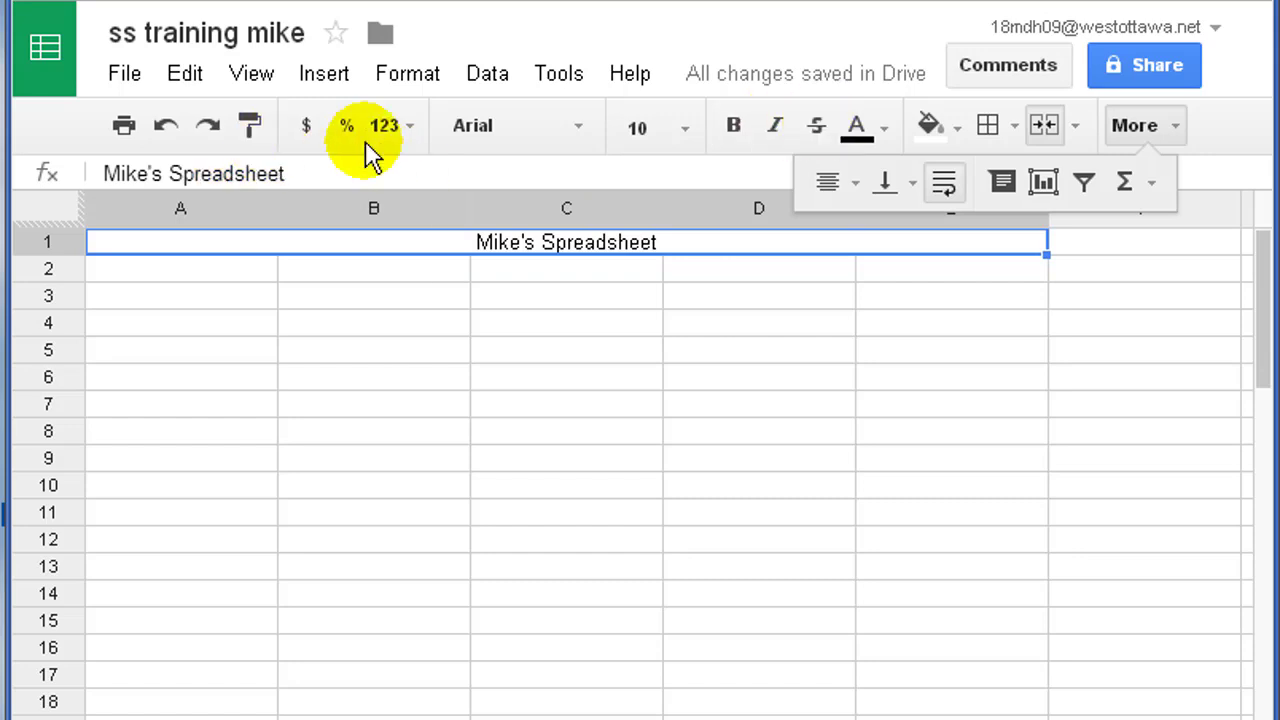
# Set the heading font to Trebuchet MS at size 24
pyautogui.click(587, 122)
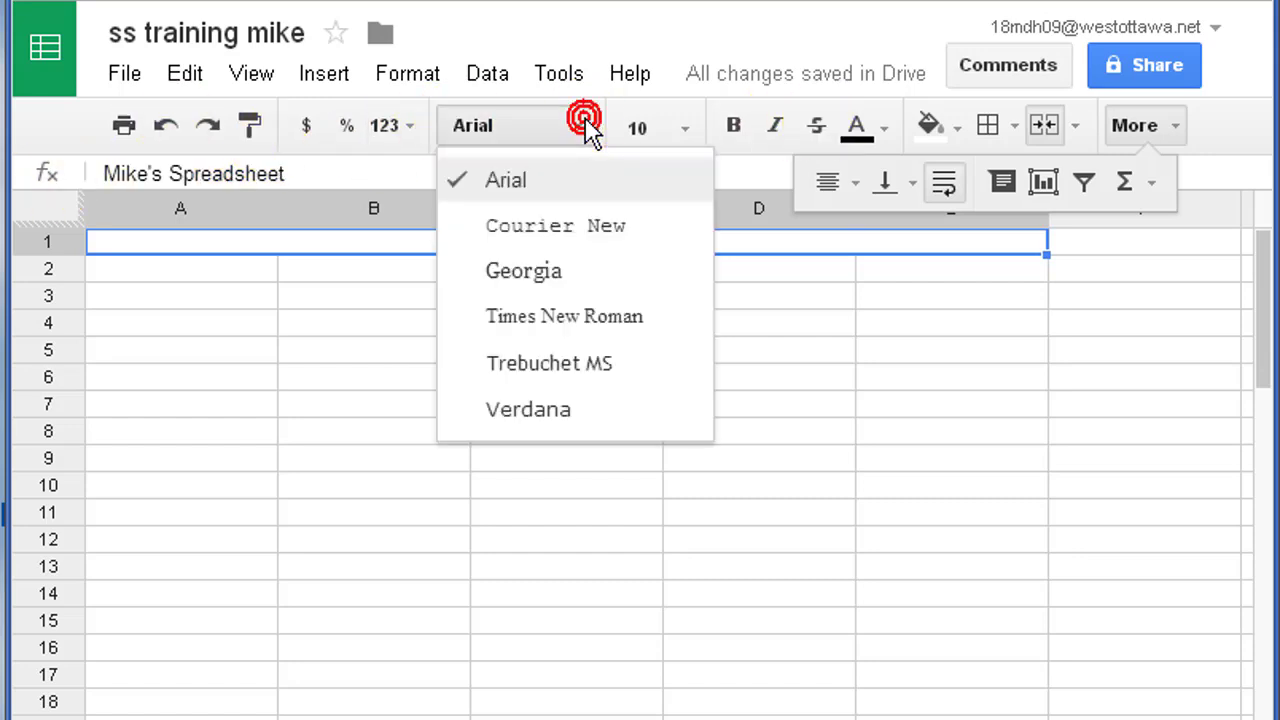
pyautogui.click(555, 363)
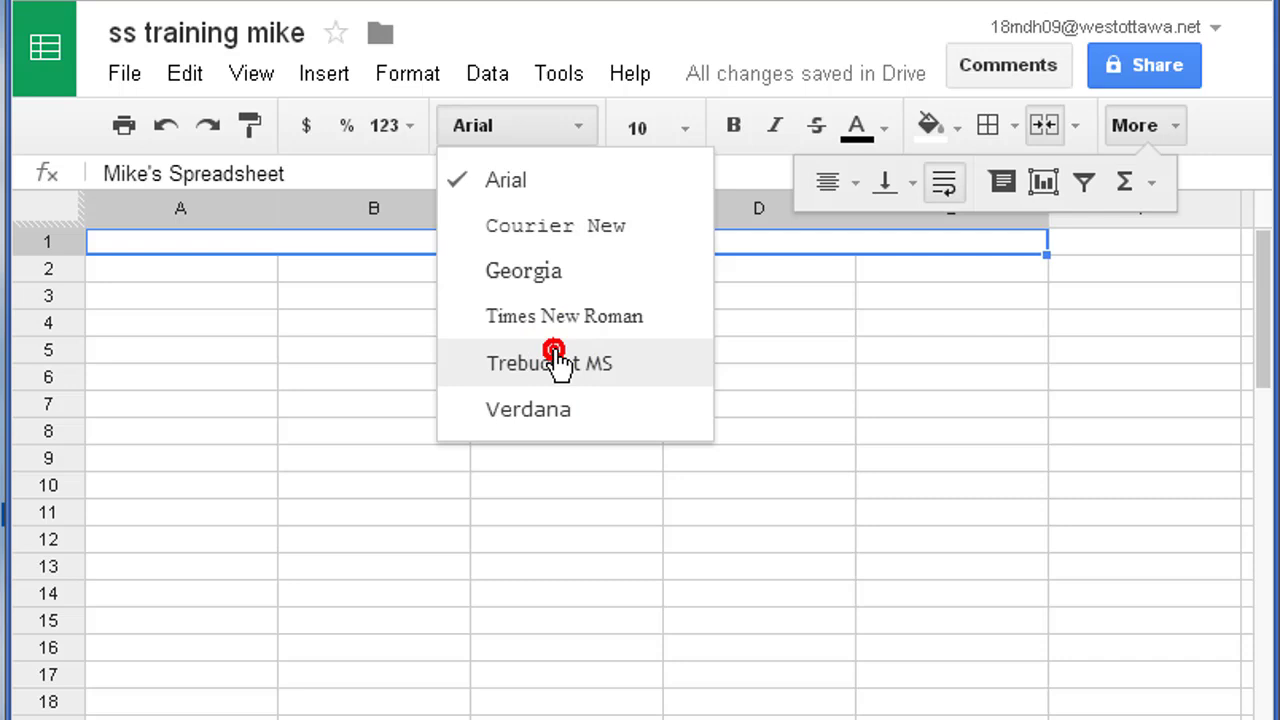
pyautogui.click(684, 124)
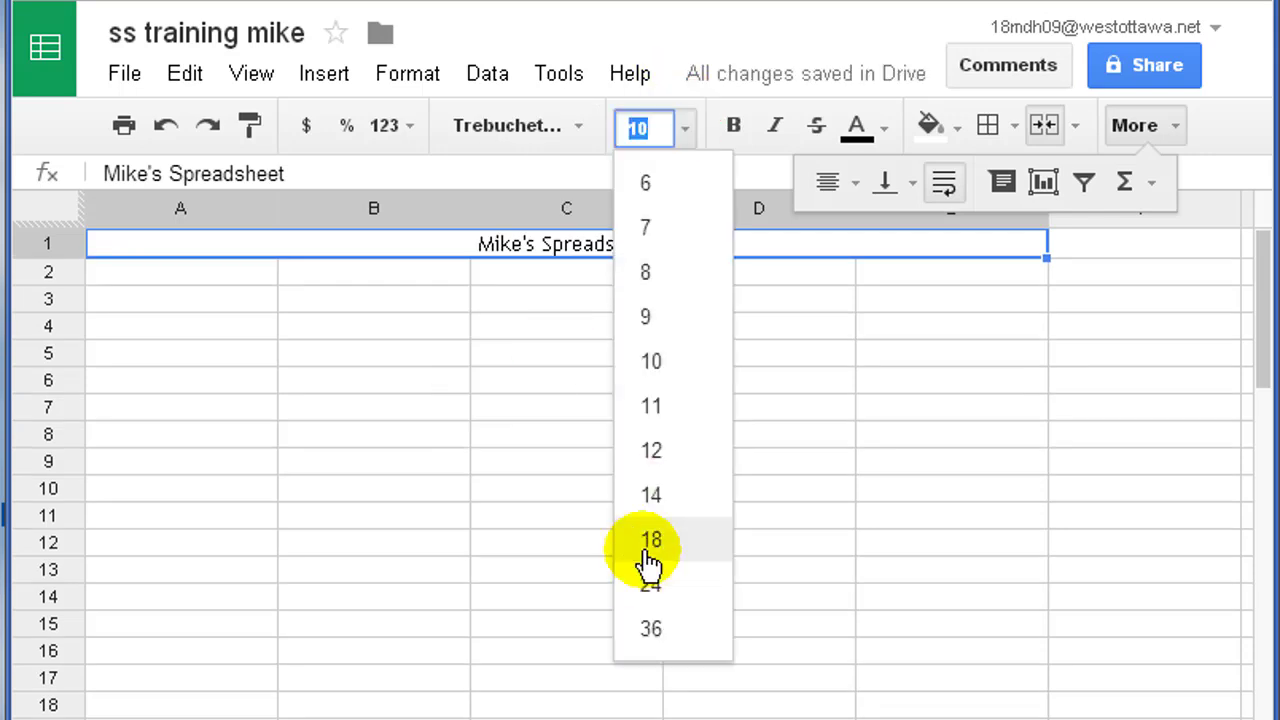
pyautogui.click(648, 583)
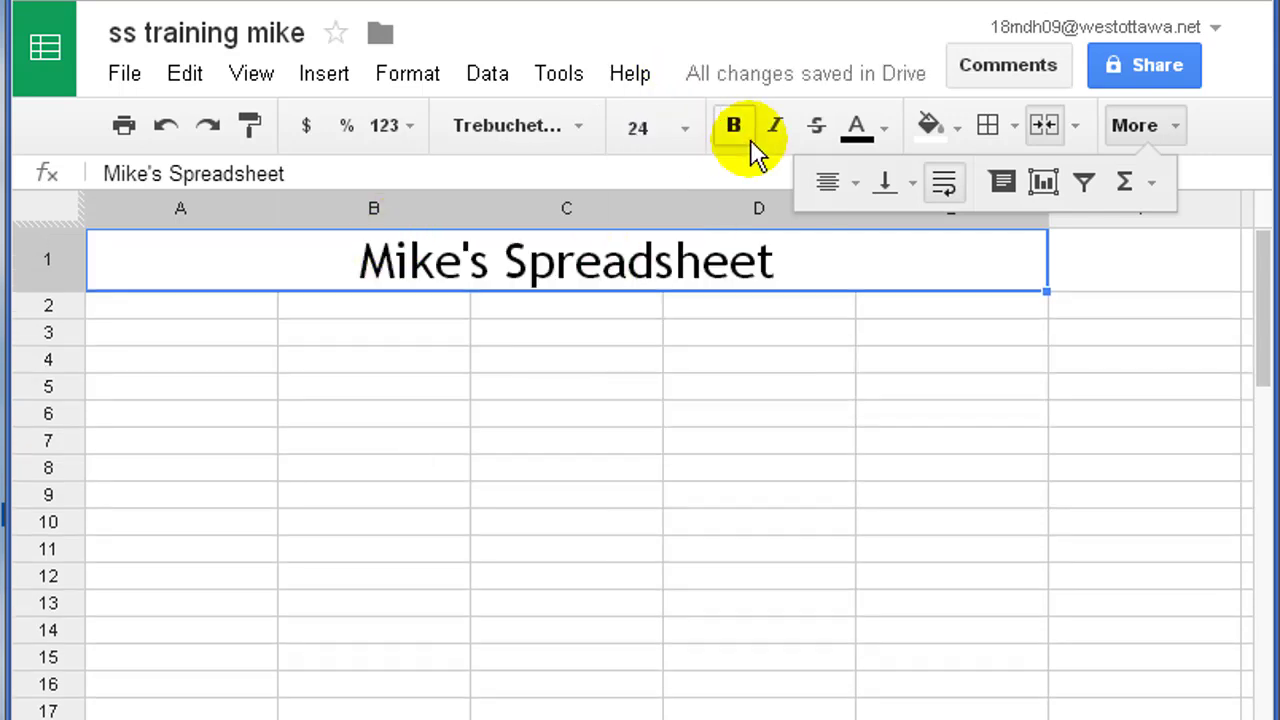
# Make the heading text blue with a light grey cell fill
pyautogui.click(884, 126)
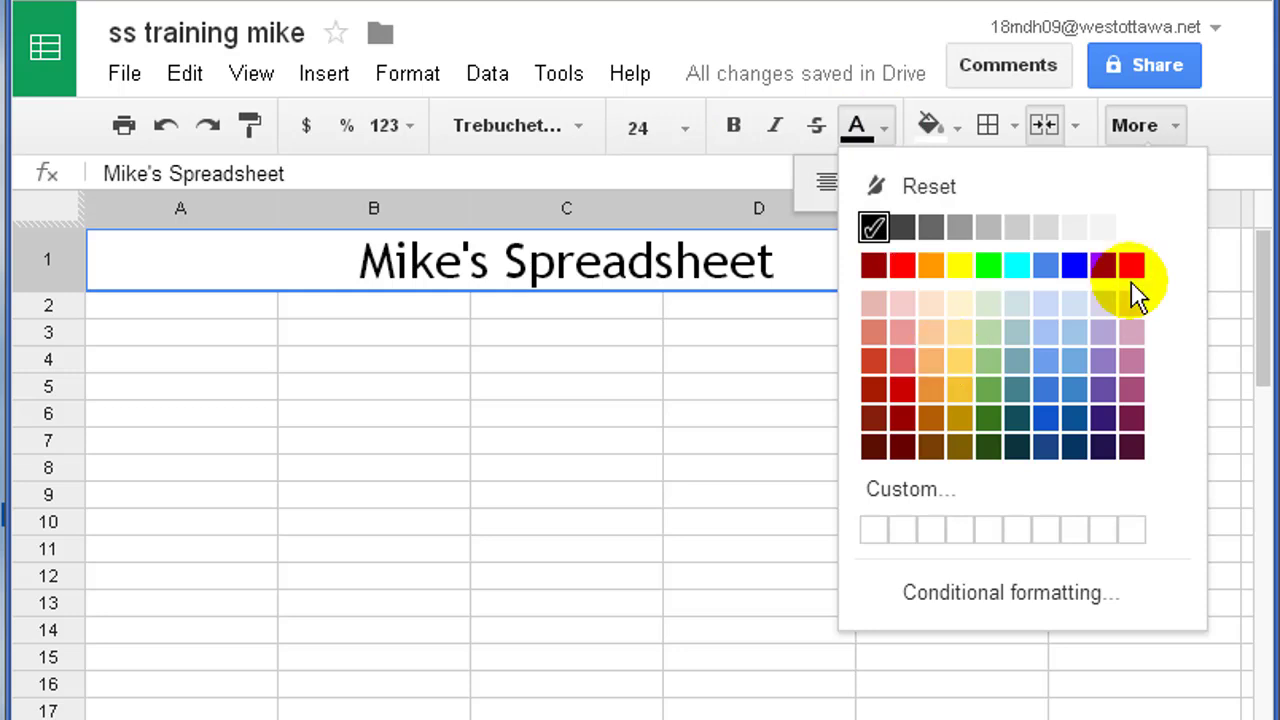
pyautogui.click(1045, 265)
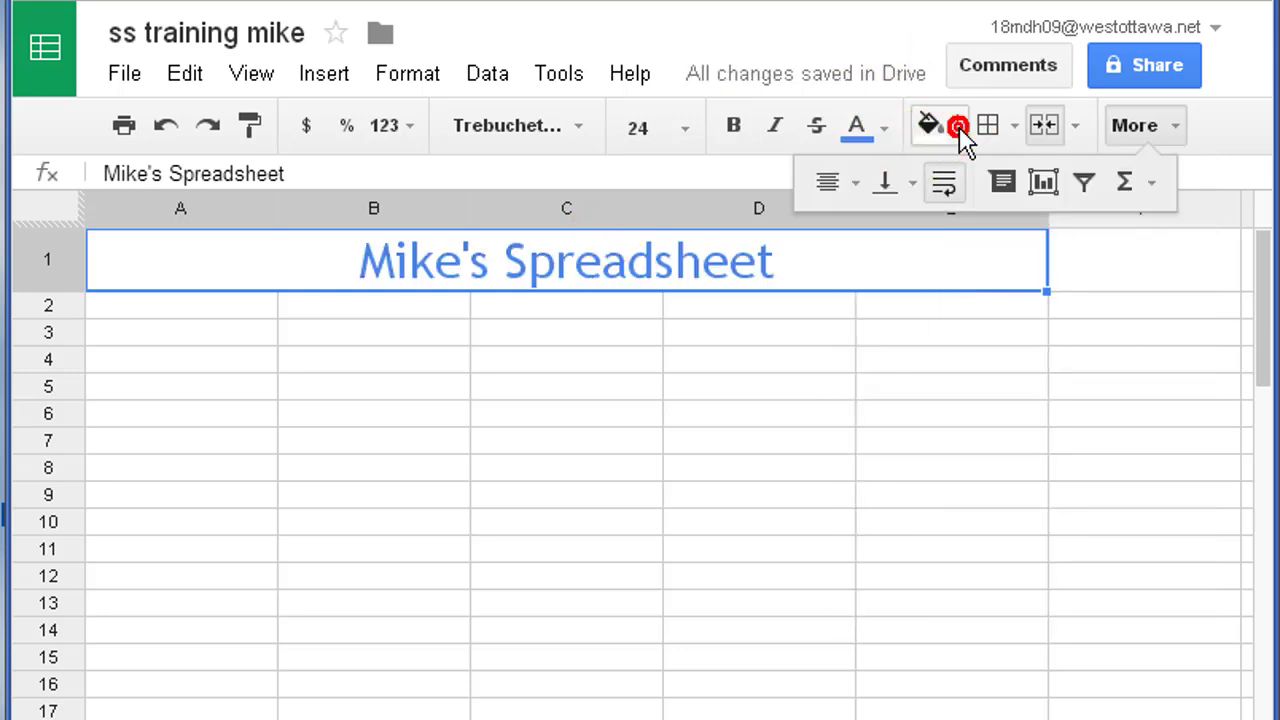
pyautogui.click(957, 127)
pyautogui.click(836, 226)
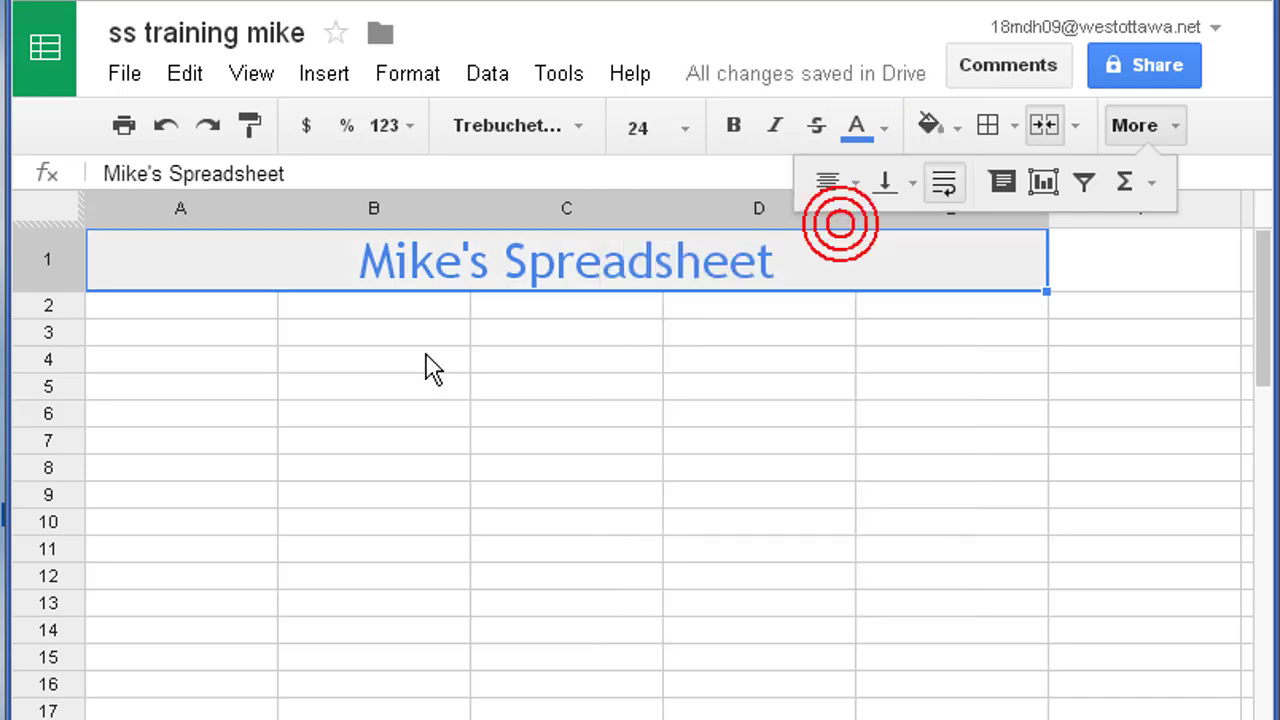
pyautogui.click(458, 307)
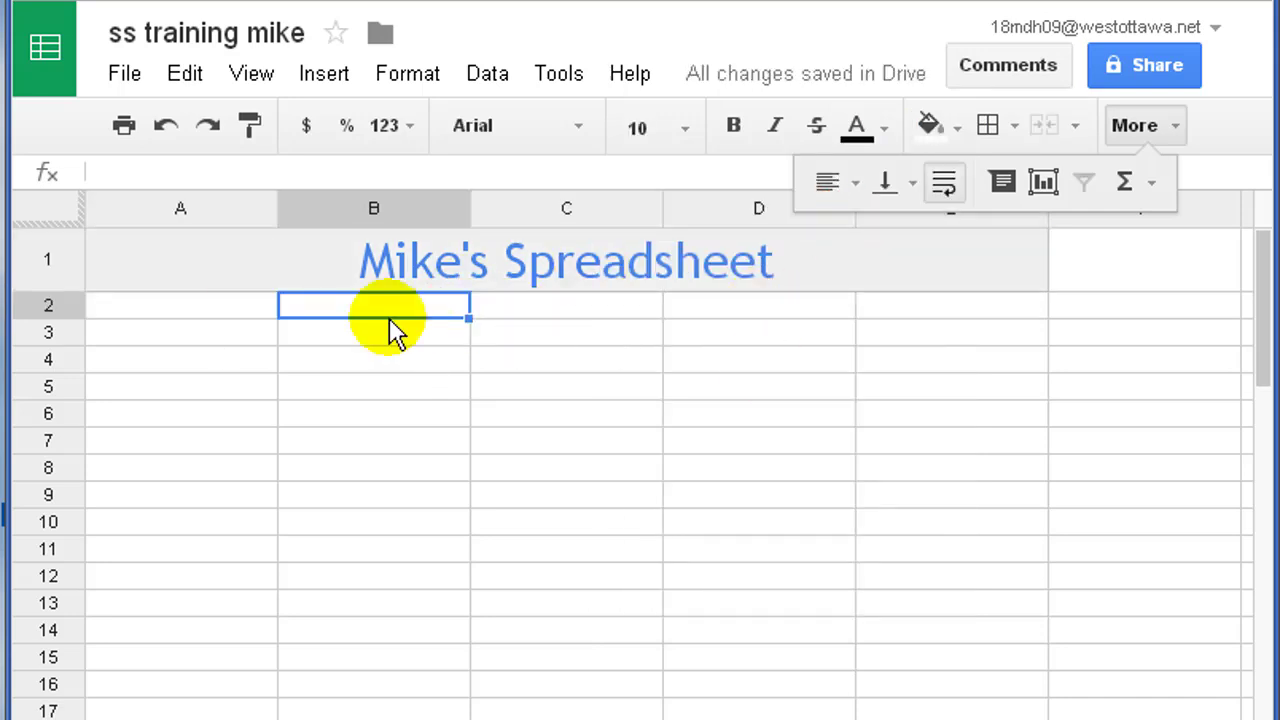
pyautogui.click(213, 332)
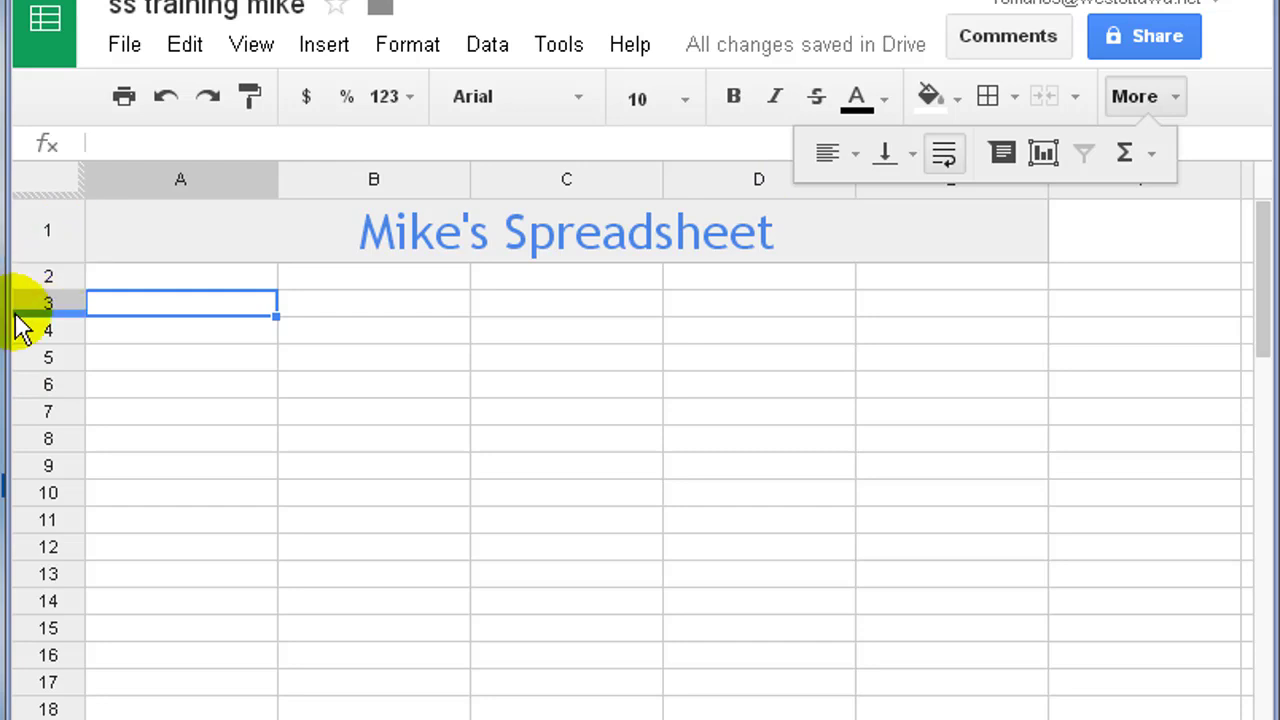
pyautogui.click(388, 357)
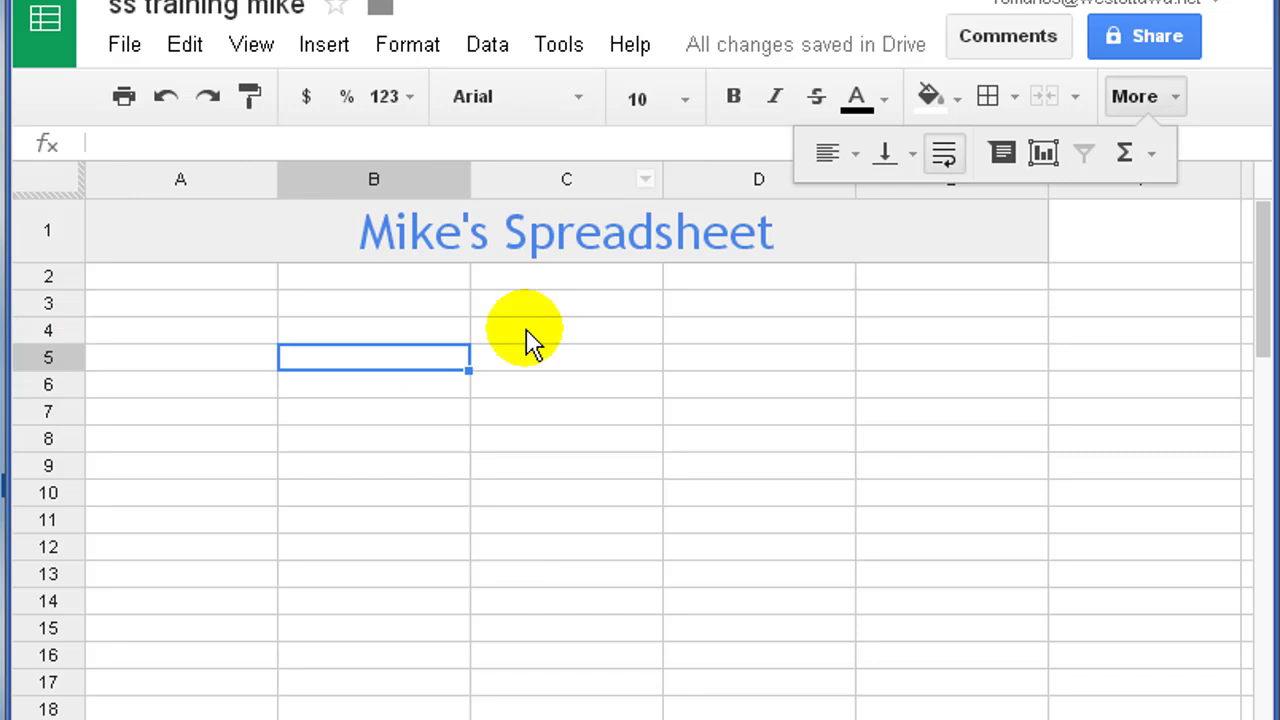
pyautogui.click(735, 465)
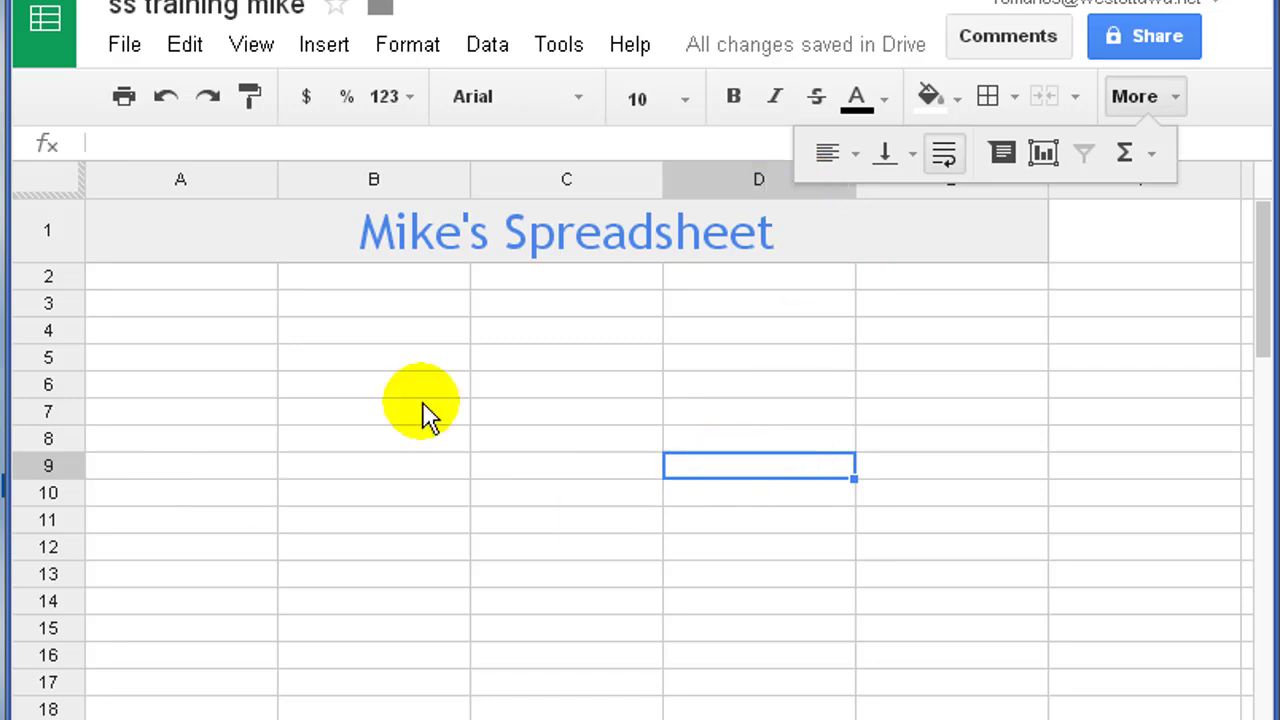
pyautogui.click(229, 331)
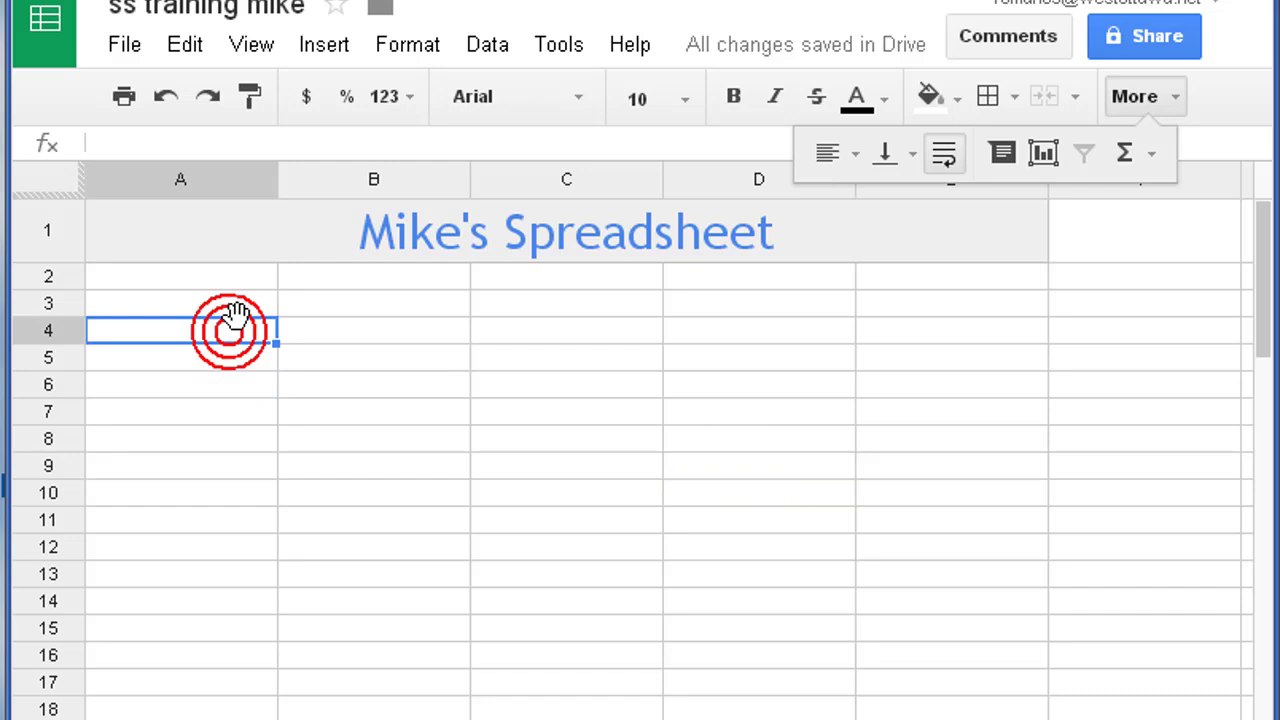
pyautogui.click(236, 308)
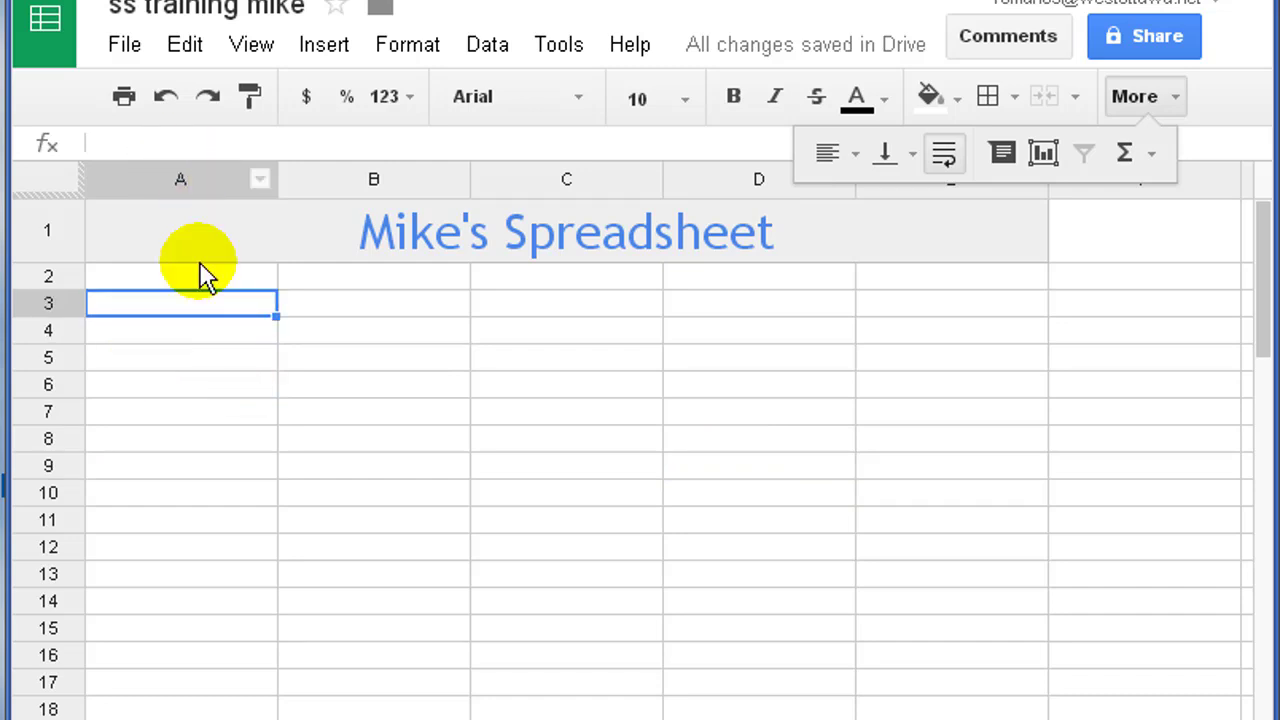
# Enter 1 in cell A3 and 2 in cell A4
pyautogui.write('1')
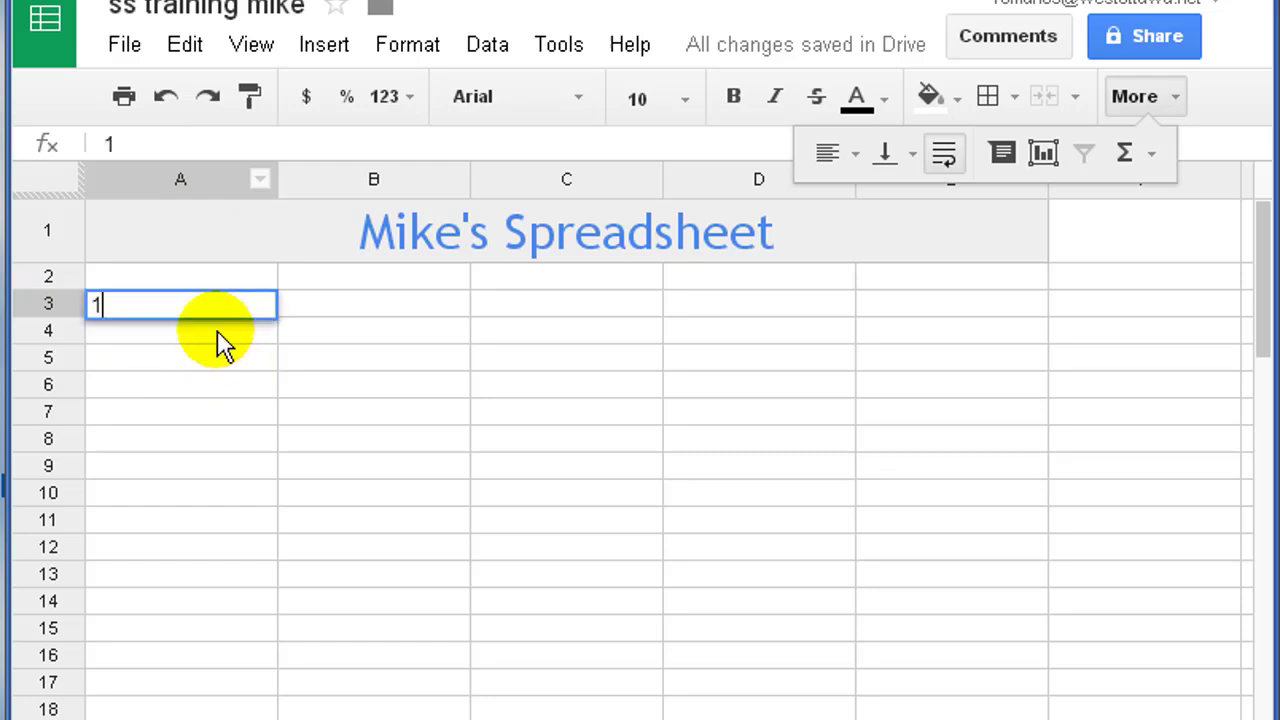
pyautogui.click(208, 333)
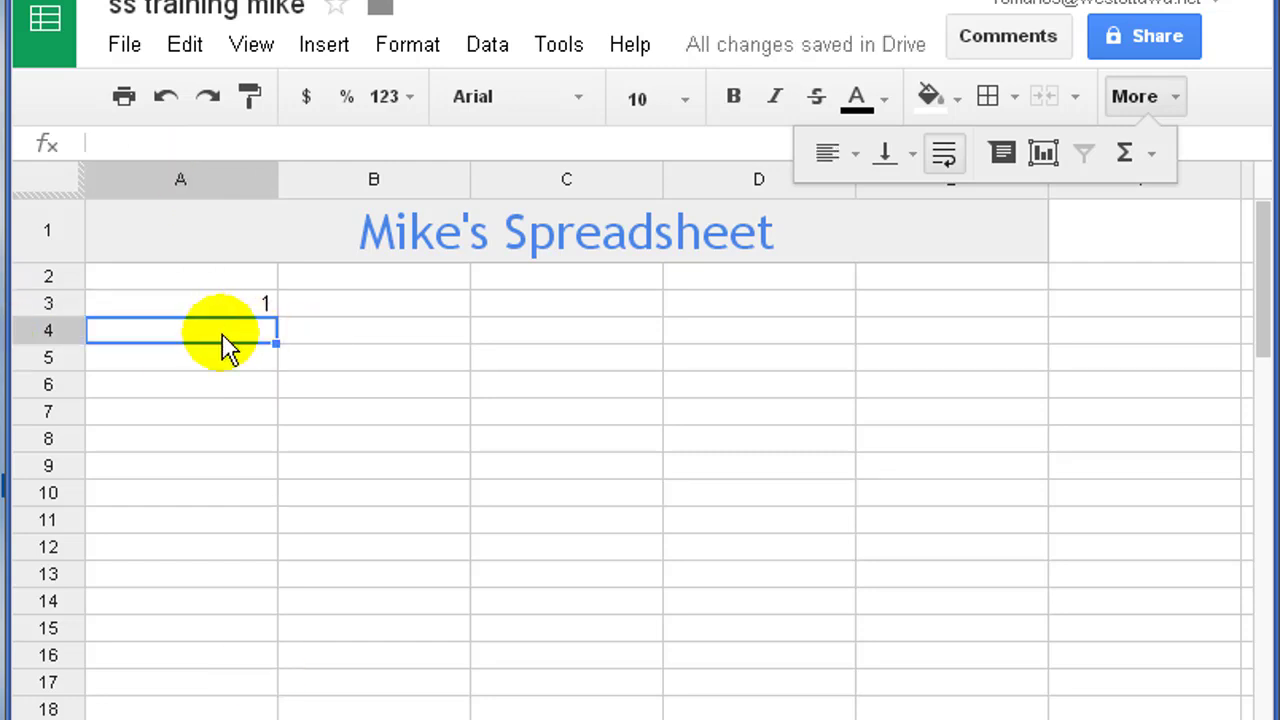
pyautogui.write('2')
pyautogui.click(226, 383)
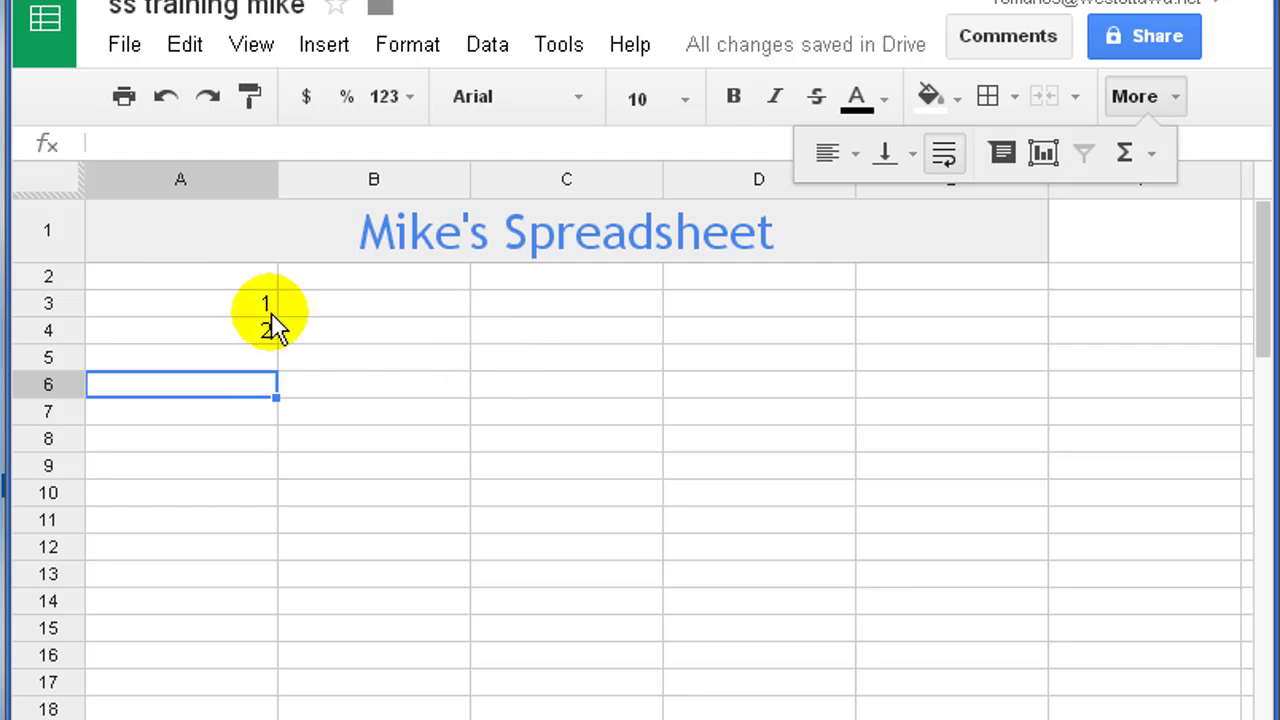
# Autofill A3:A4 down to row 14 so column A counts 1 to 12
pyautogui.click(183, 305)
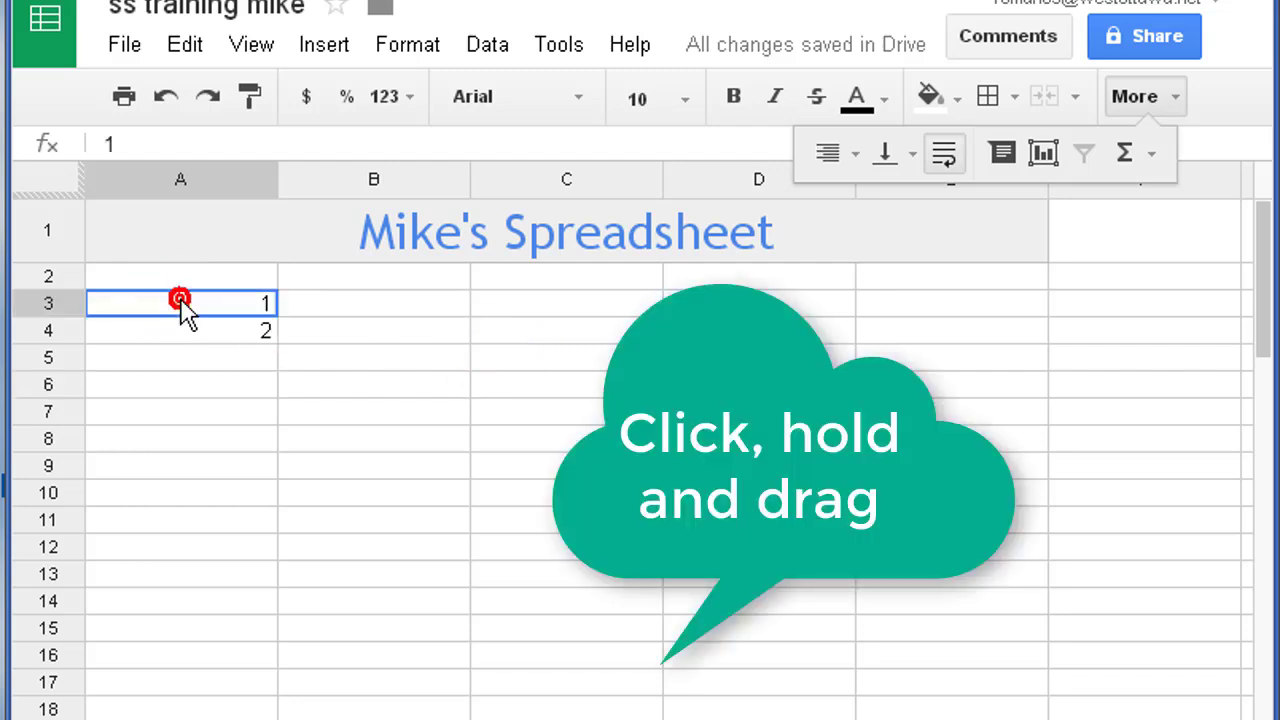
pyautogui.moveTo(188, 319); pyautogui.dragTo(197, 338)
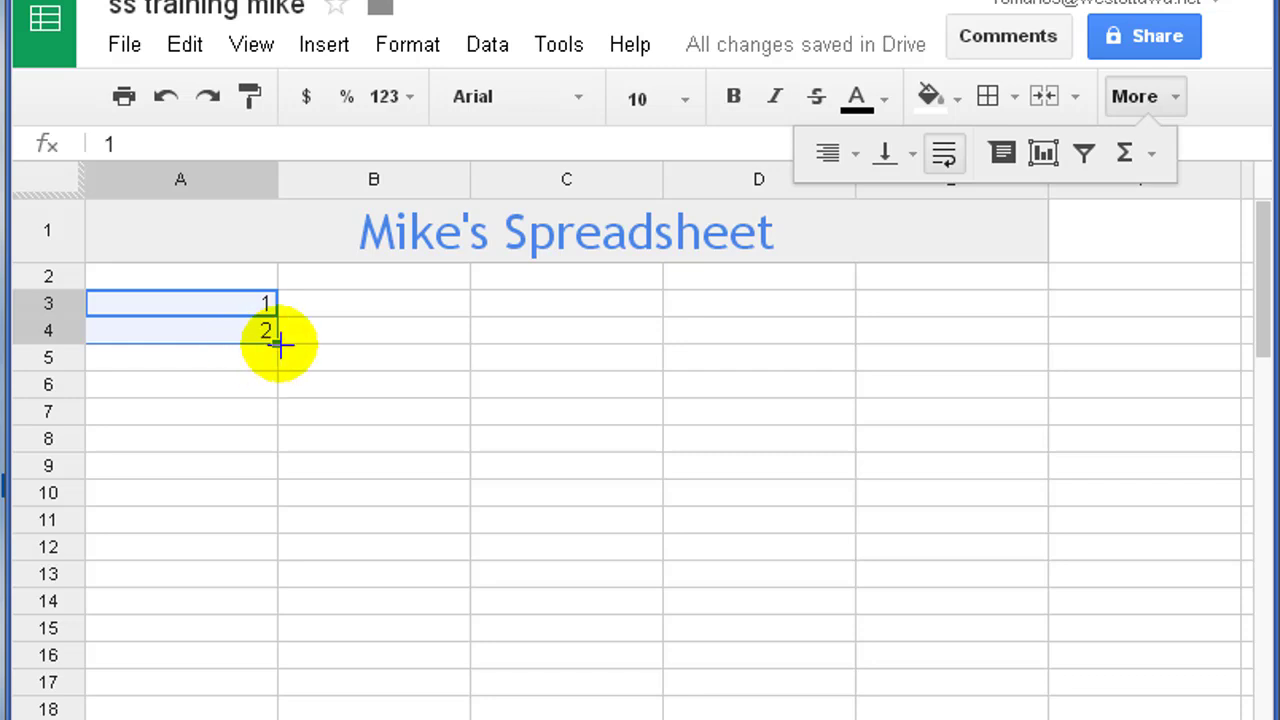
pyautogui.moveTo(277, 344); pyautogui.dragTo(252, 600)
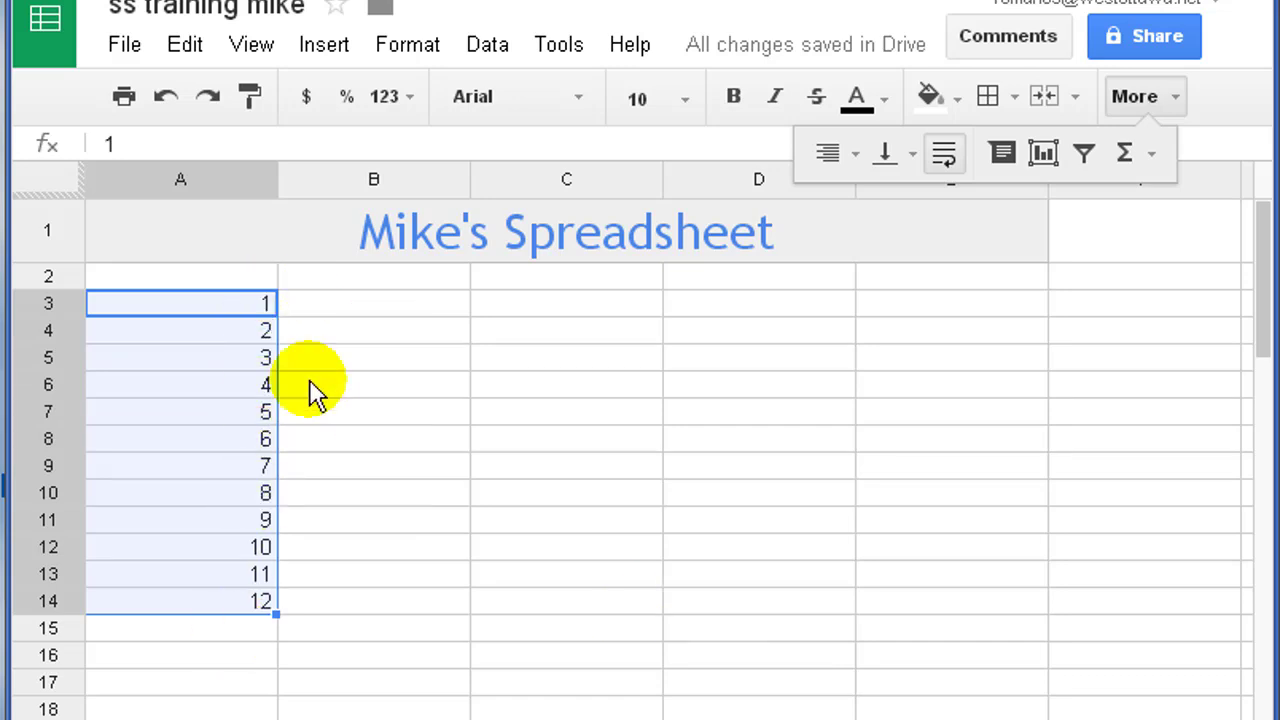
pyautogui.click(354, 356)
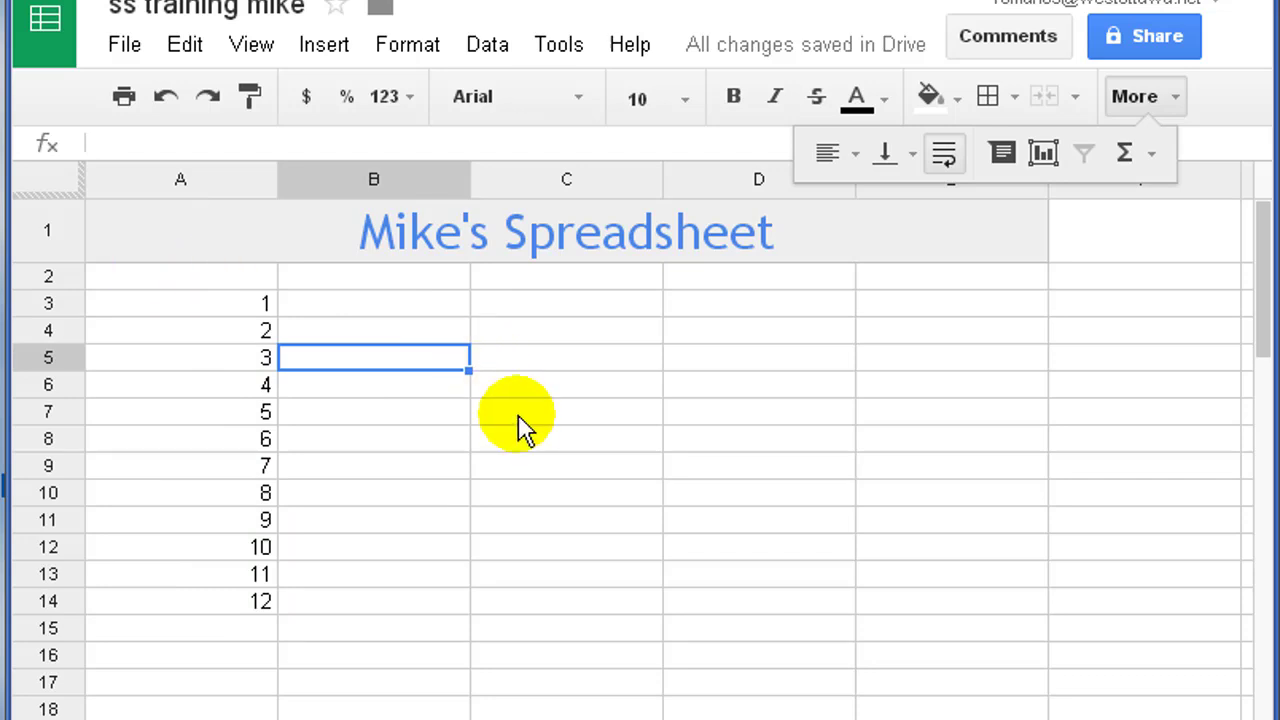
# Enter 5 in cell B3 and 7 in cell B4
pyautogui.click(400, 307)
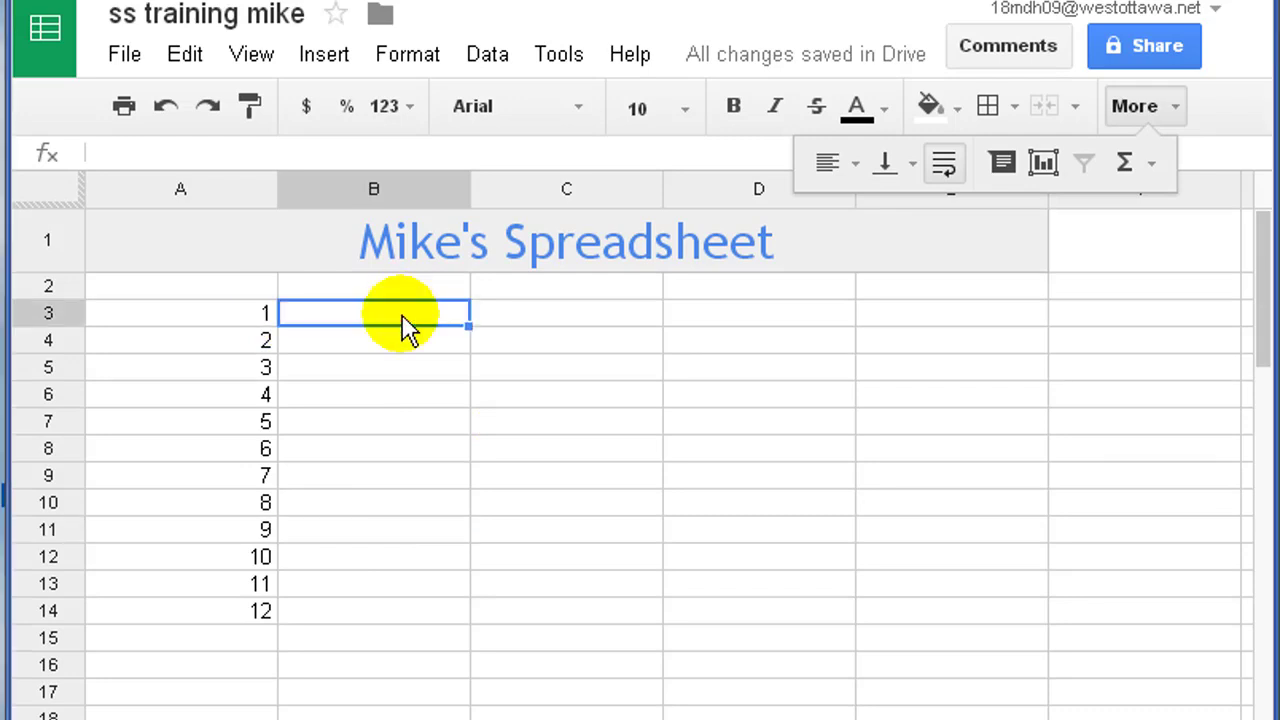
pyautogui.write('1')
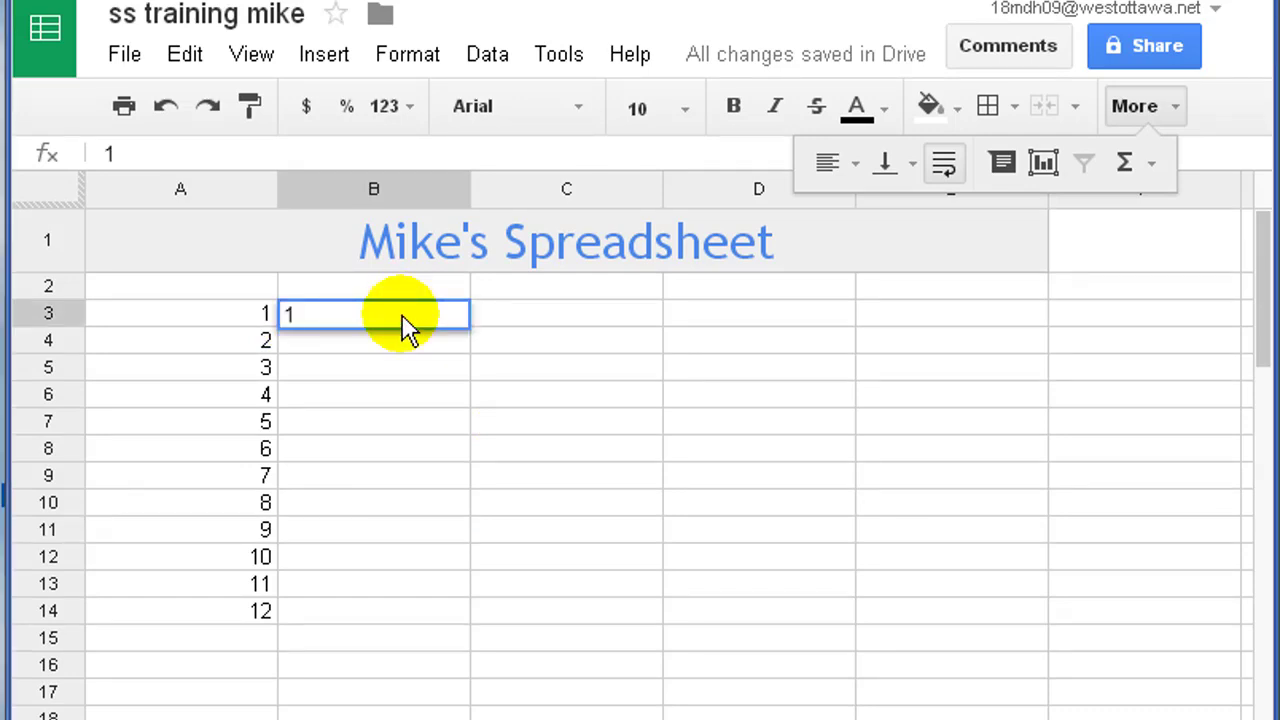
pyautogui.write('5')
pyautogui.press('Return')
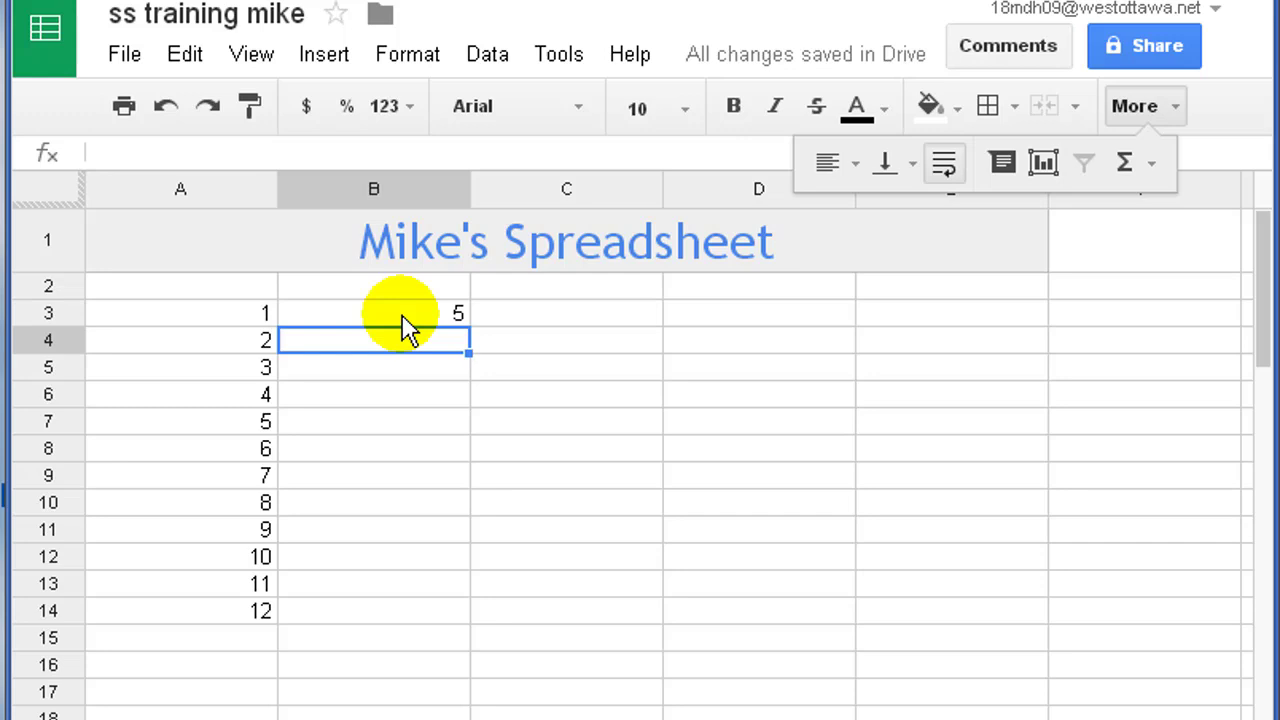
pyautogui.write('7')
pyautogui.press('Return')
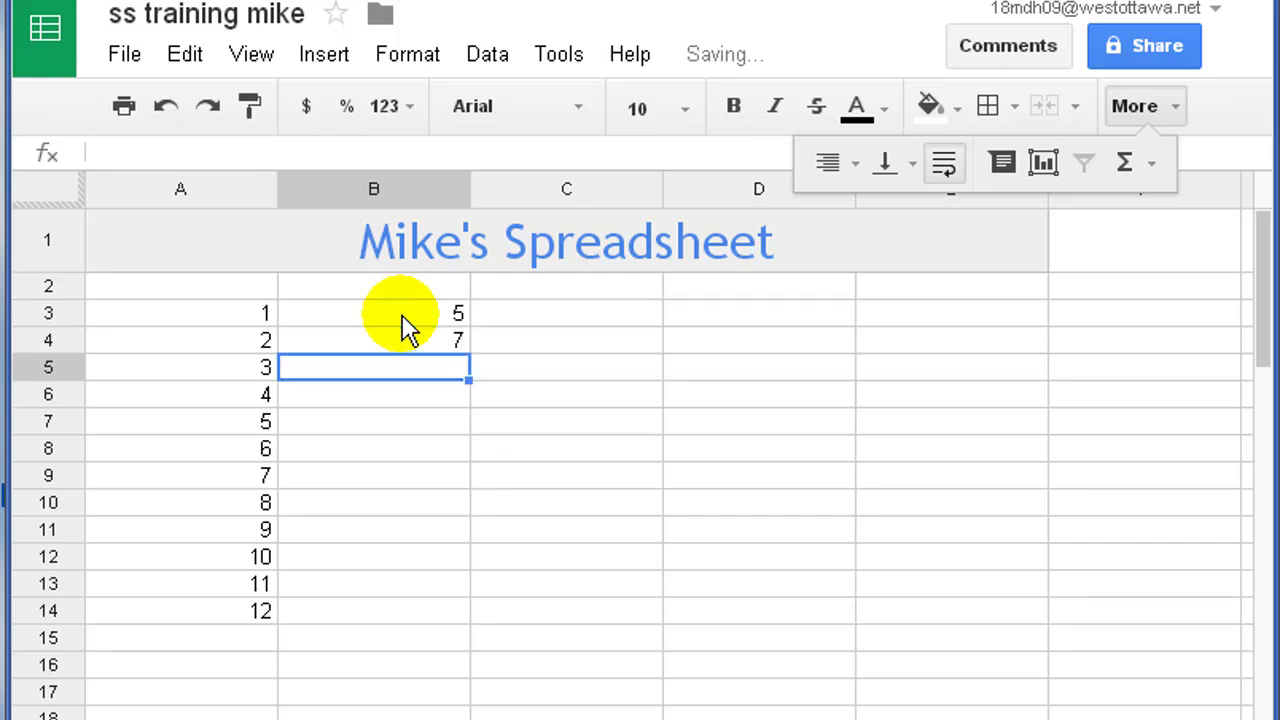
# Autofill B3:B4 down to row 14, giving odd numbers 5 through 27
pyautogui.moveTo(423, 311); pyautogui.dragTo(430, 350)
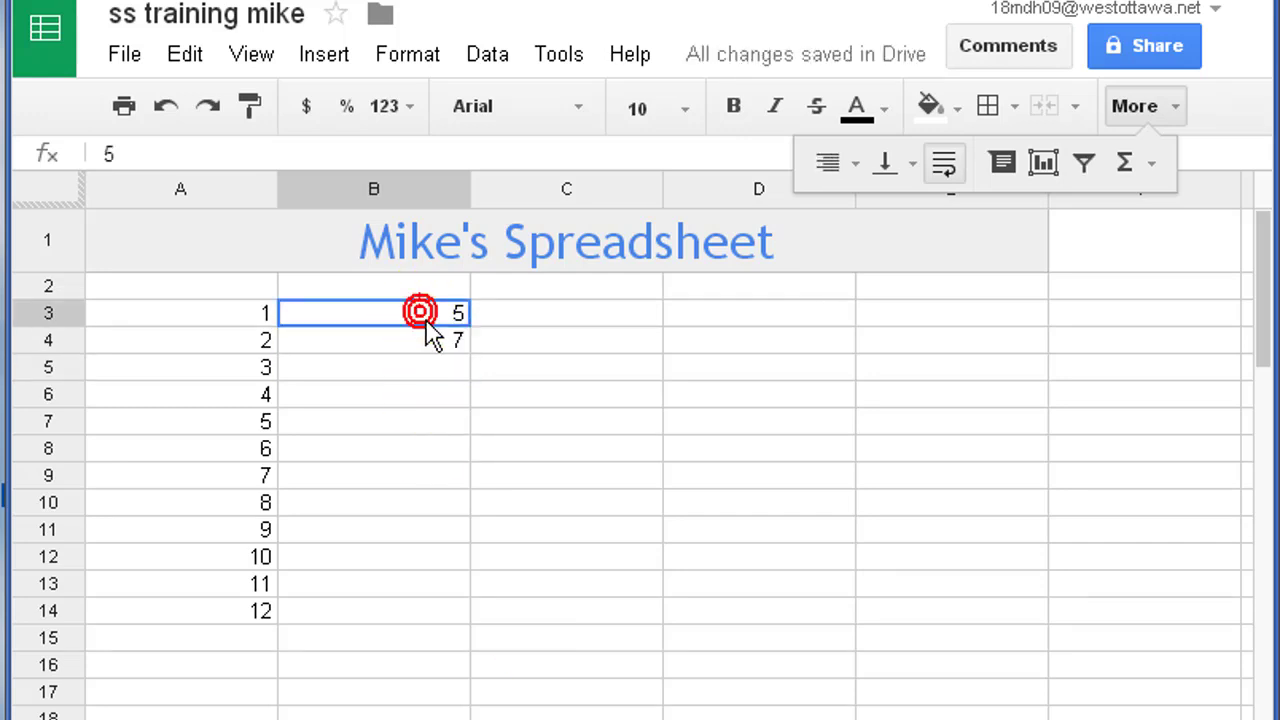
pyautogui.click(434, 318)
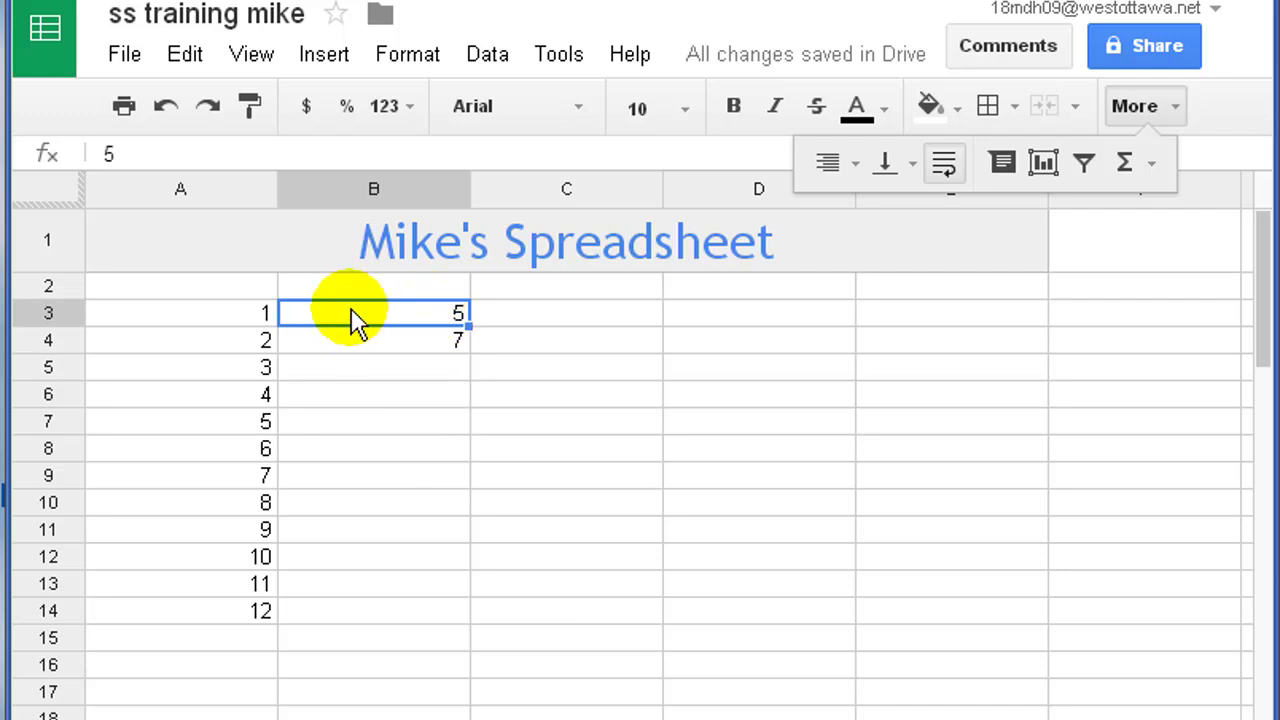
pyautogui.moveTo(350, 308)
pyautogui.mouseDown()
pyautogui.moveTo(355, 372)
pyautogui.moveTo(360, 350)
pyautogui.mouseUp()
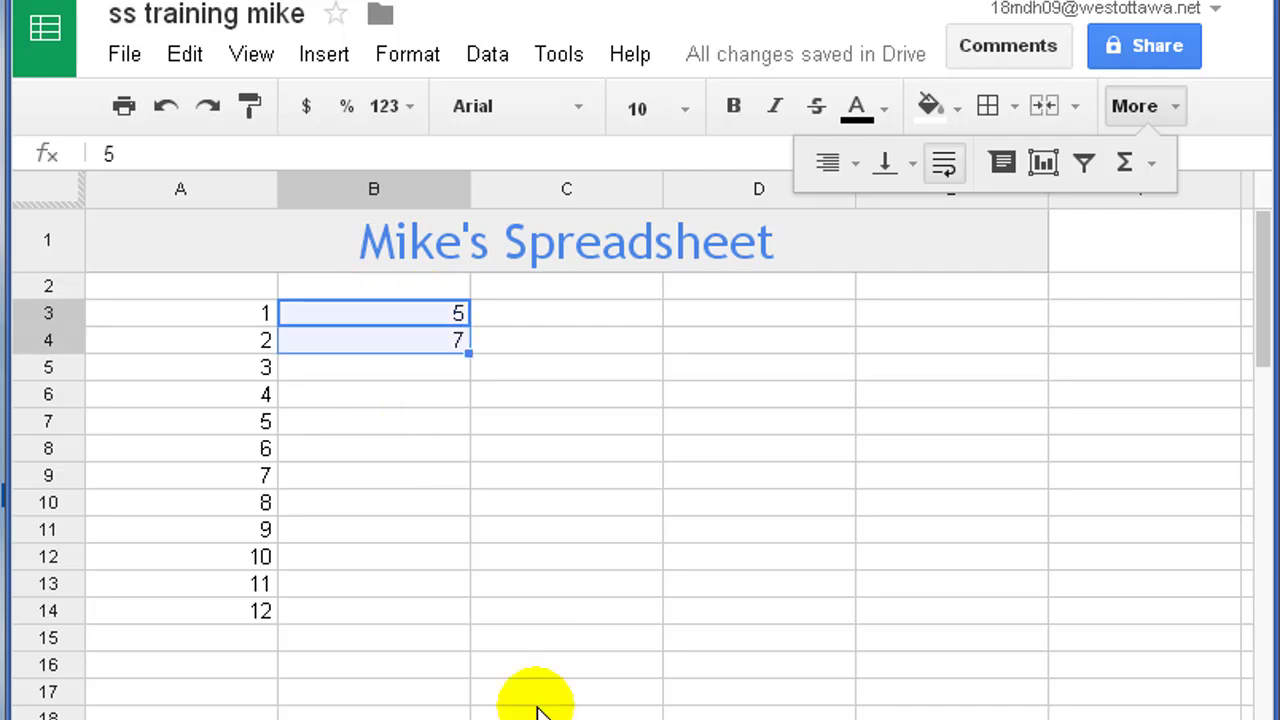
pyautogui.moveTo(469, 354); pyautogui.dragTo(460, 612)
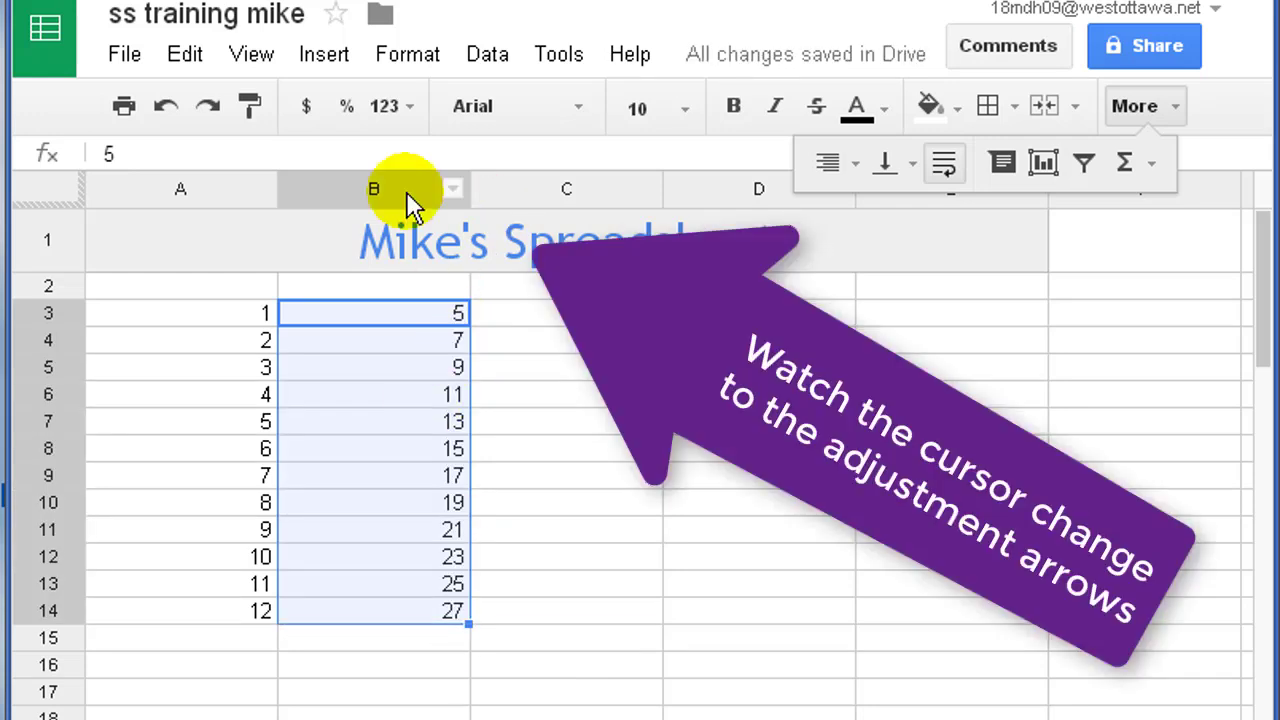
# Narrow column B, then column A, so each snugly fits its numbers
pyautogui.moveTo(465, 184); pyautogui.dragTo(350, 190)
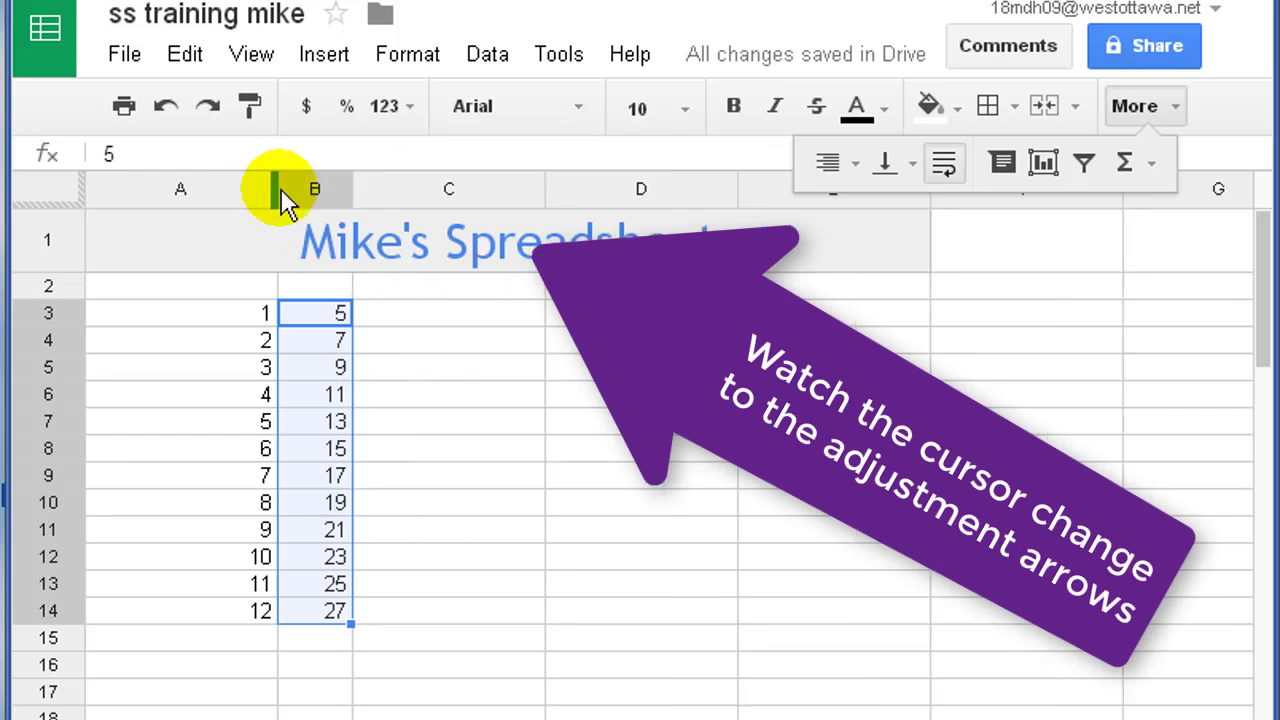
pyautogui.moveTo(273, 190)
pyautogui.mouseDown()
pyautogui.moveTo(230, 222)
pyautogui.moveTo(170, 190)
pyautogui.mouseUp()
pyautogui.press('Right')
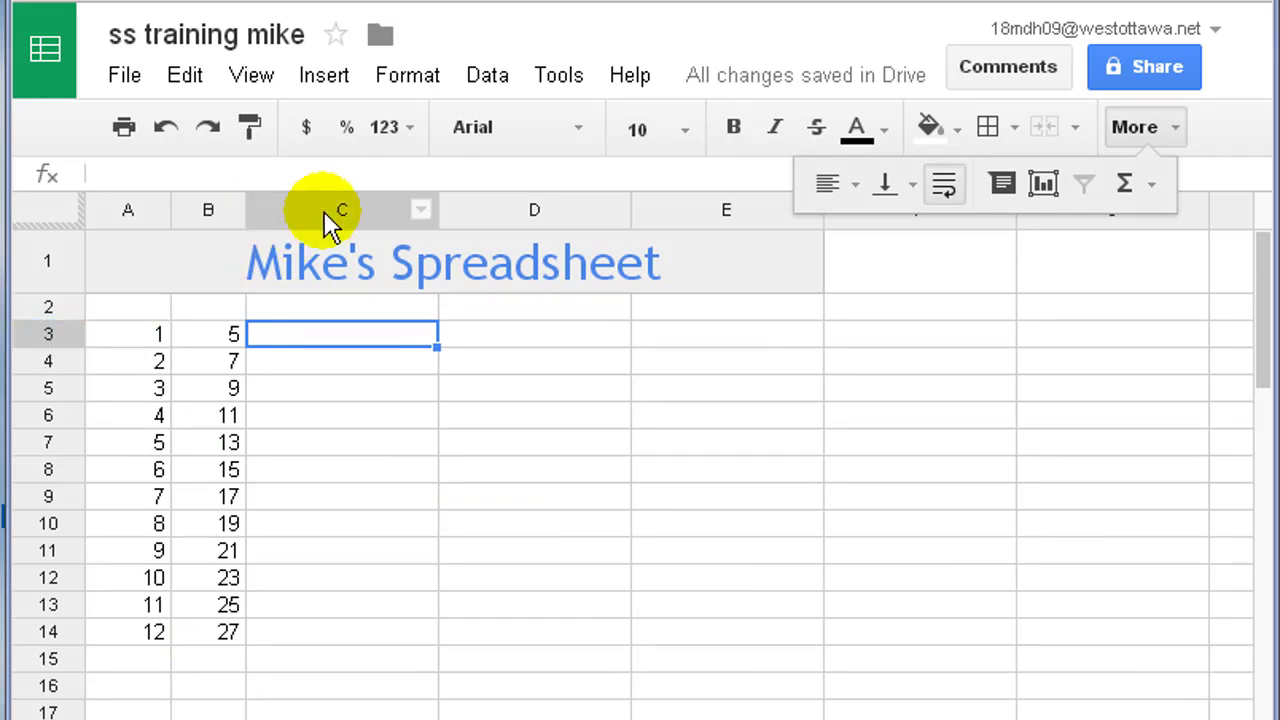
pyautogui.click(318, 310)
pyautogui.click(318, 333)
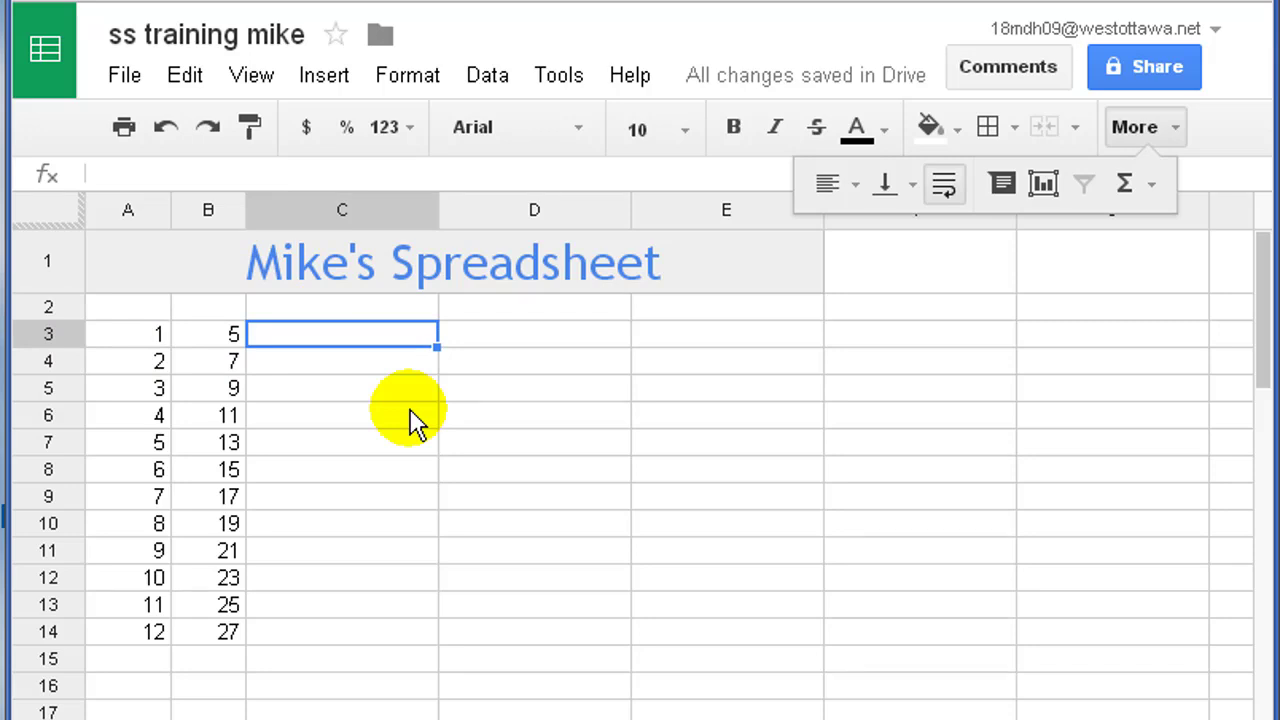
pyautogui.write('=')
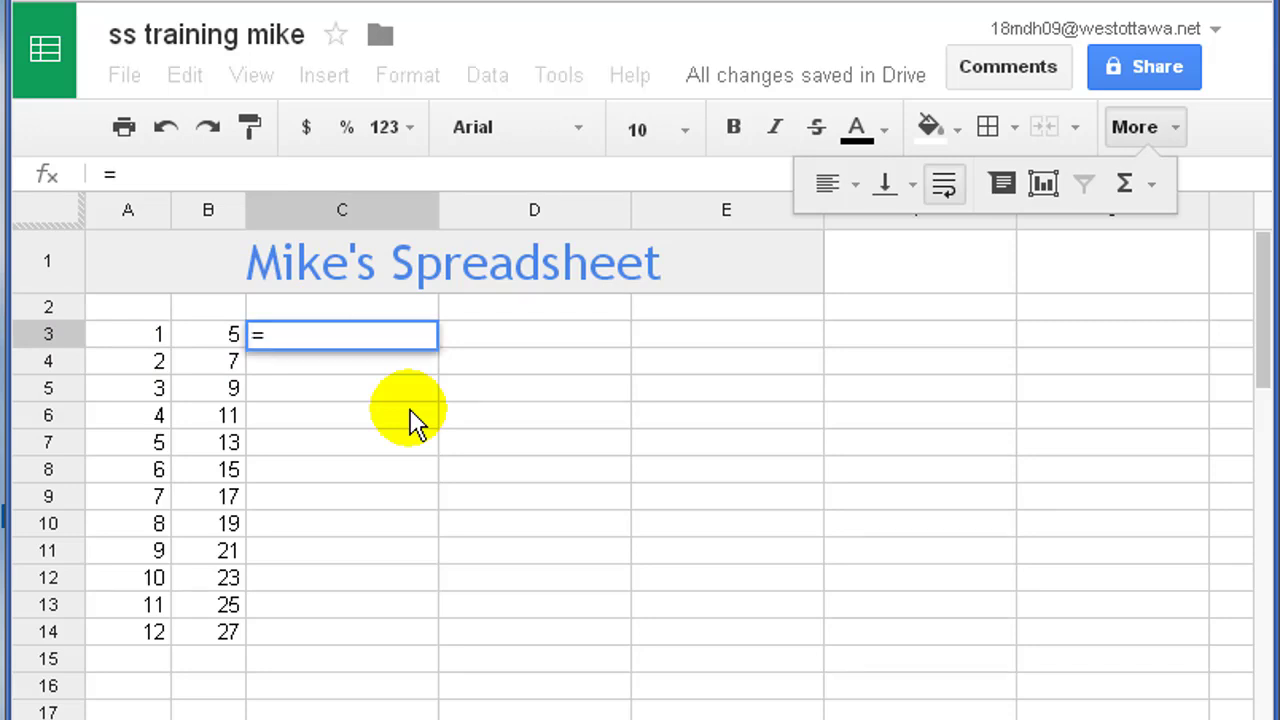
pyautogui.click(140, 338)
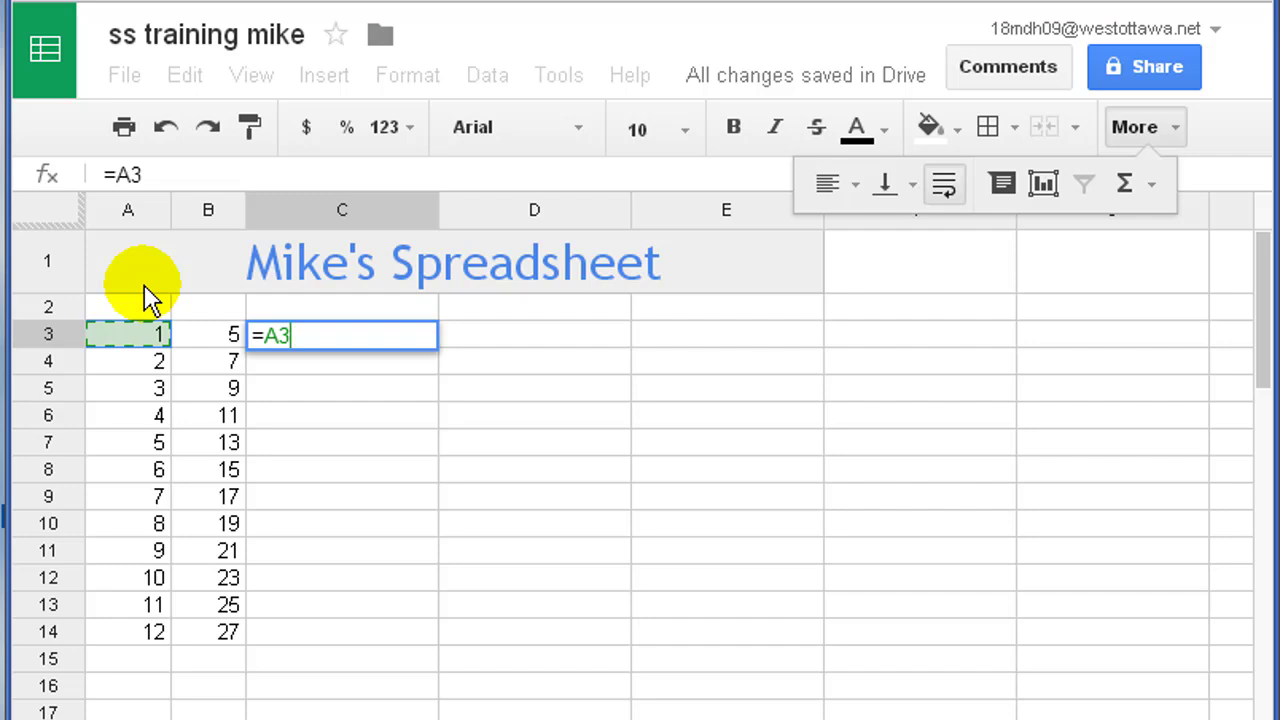
pyautogui.write('6+')
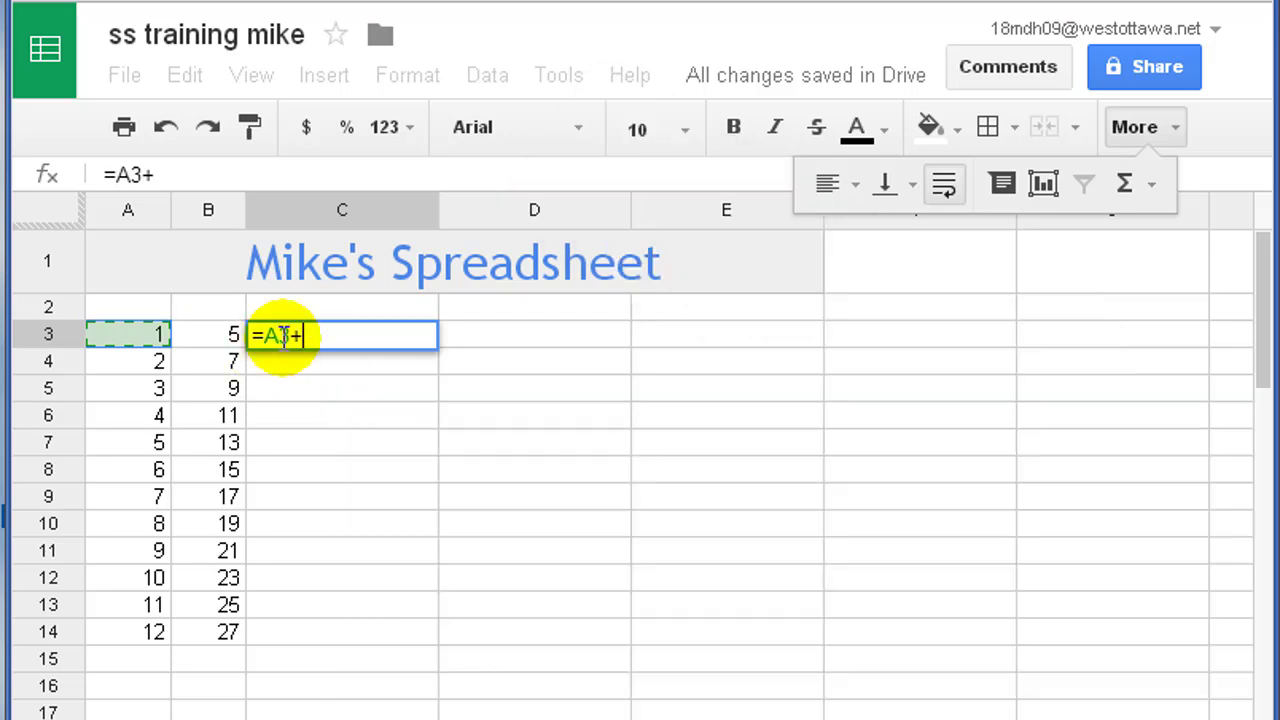
pyautogui.click(221, 334)
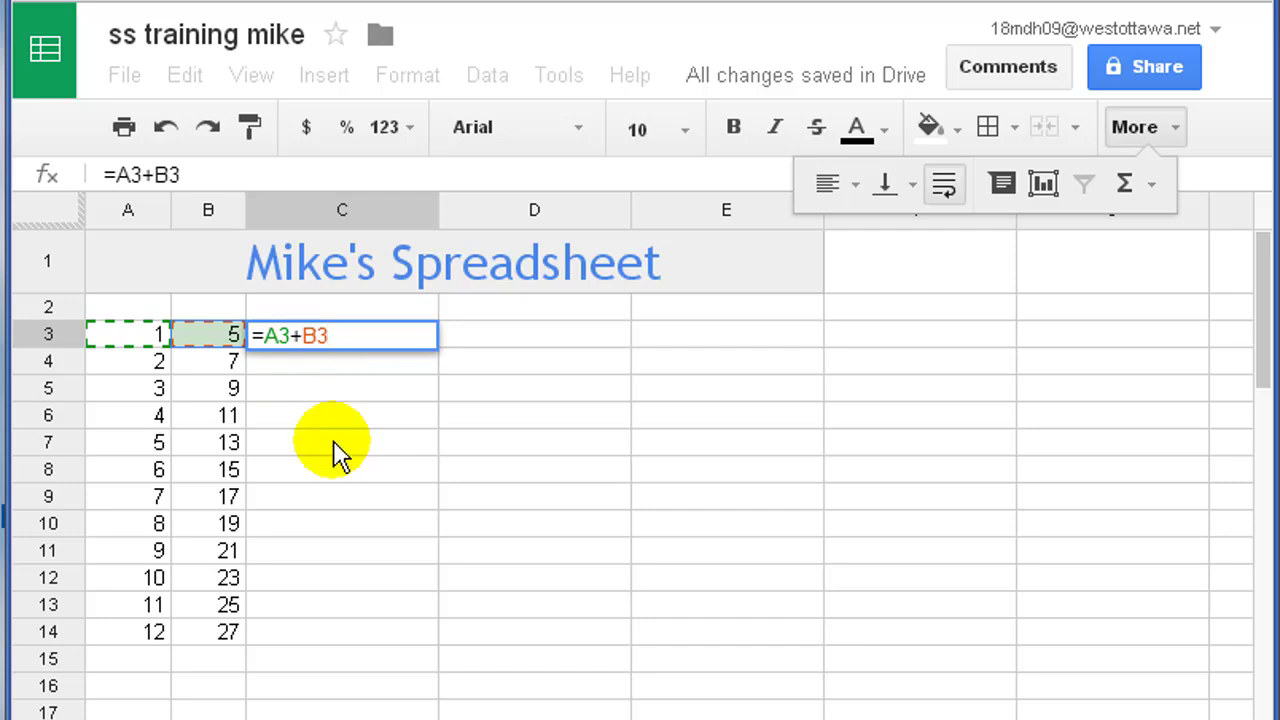
pyautogui.press('Return')
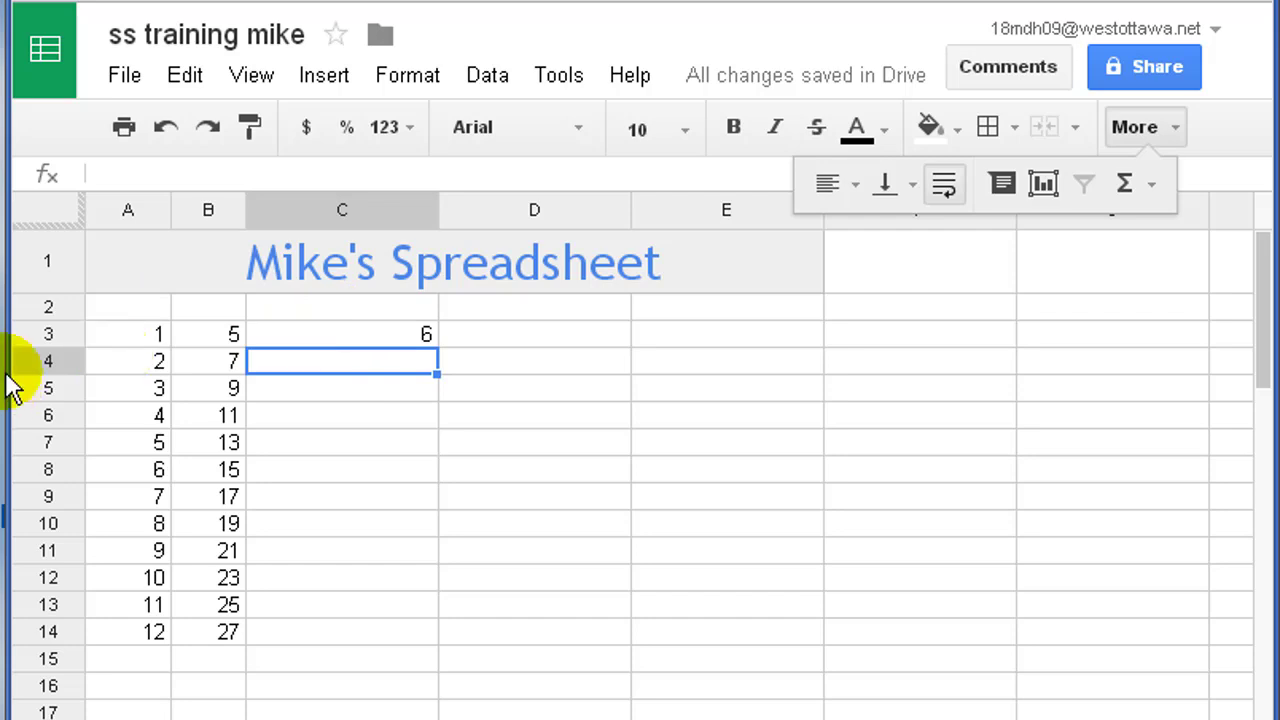
pyautogui.click(158, 333)
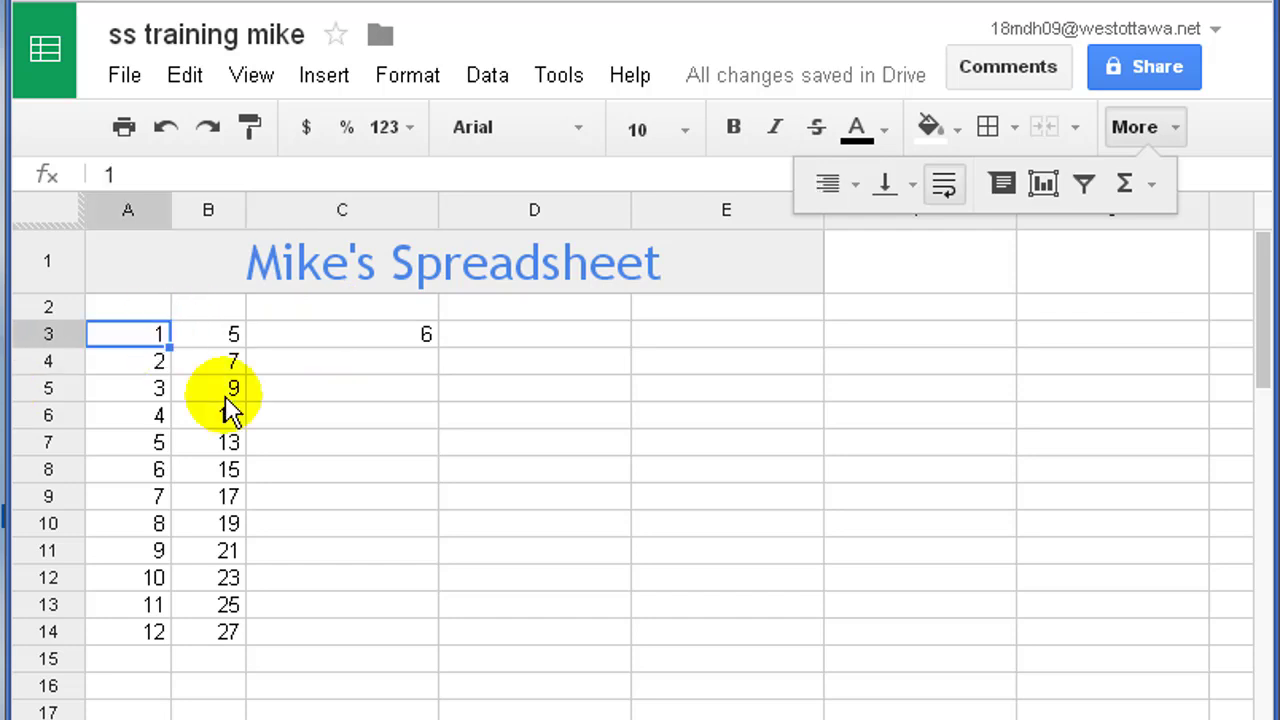
pyautogui.write('7')
pyautogui.press('Return')
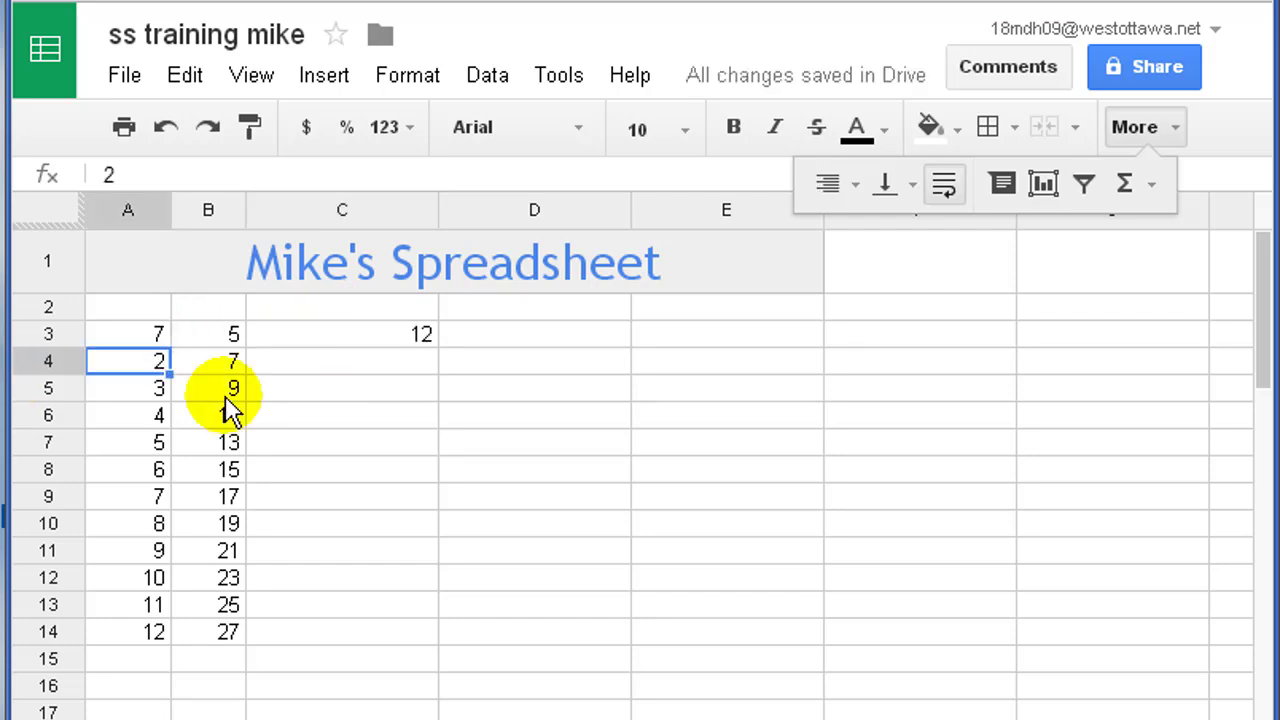
pyautogui.click(145, 338)
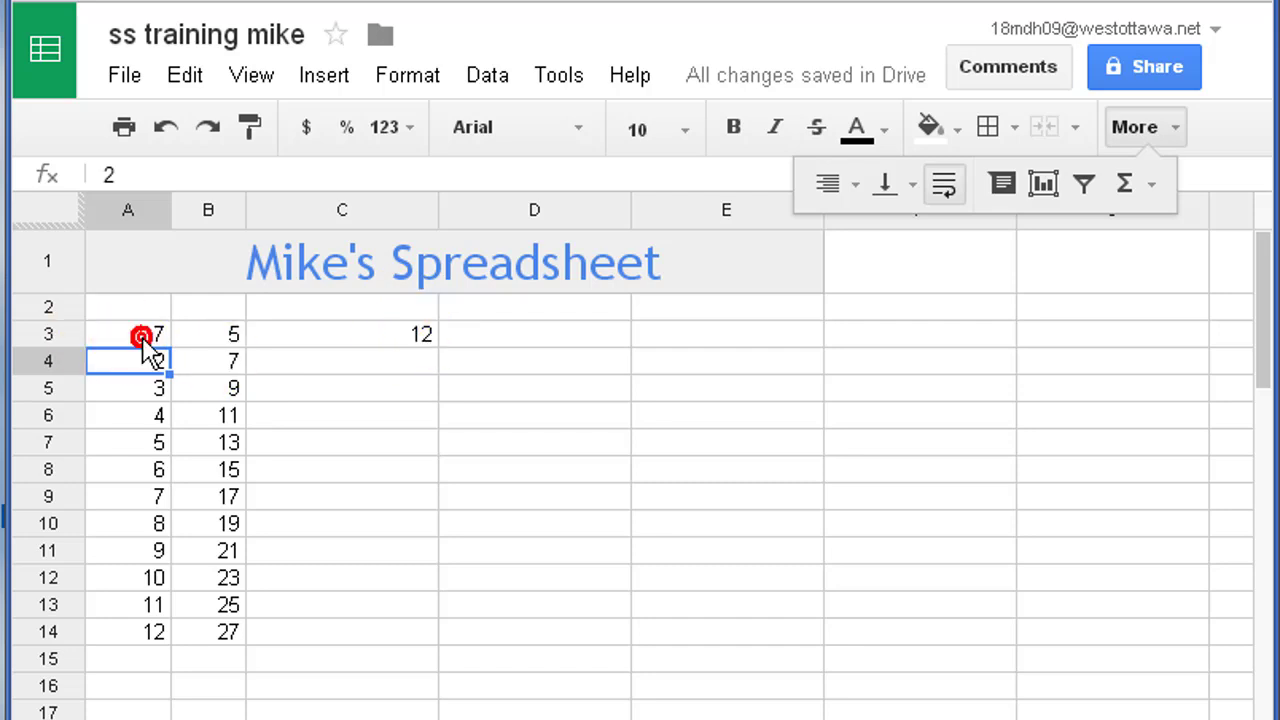
pyautogui.write('1')
pyautogui.press('Return')
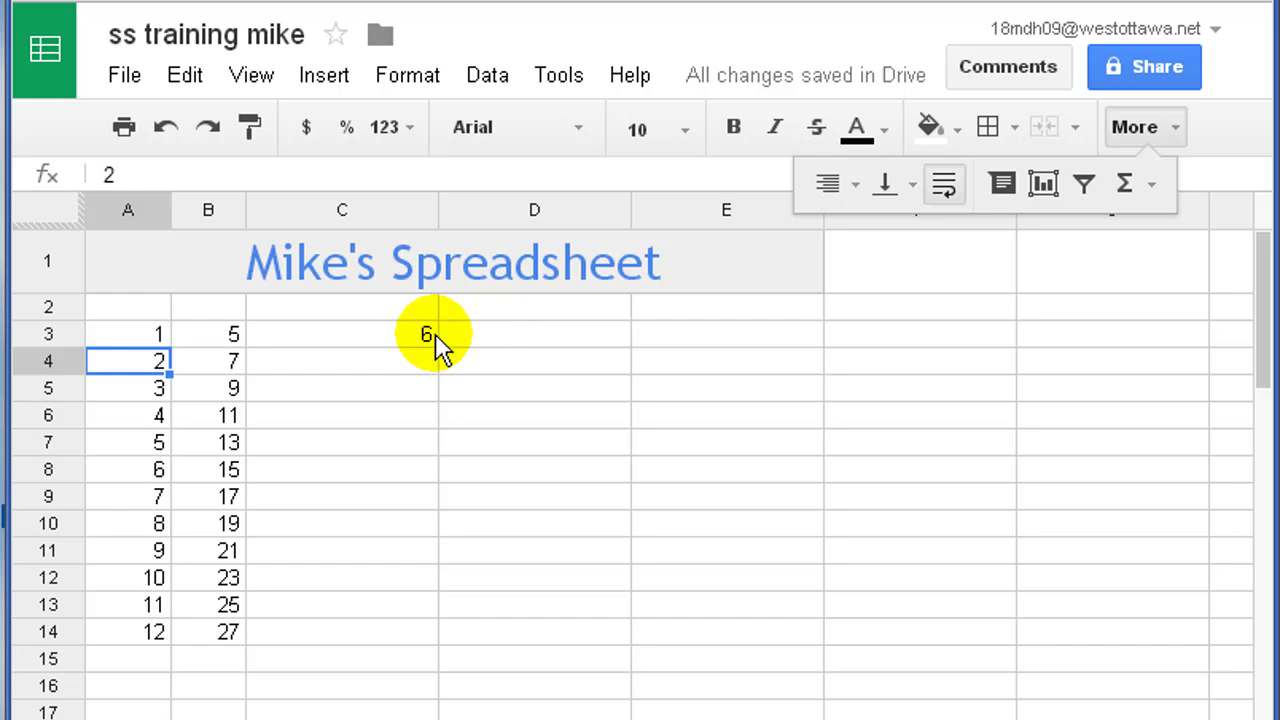
# Put the formula =A4*B4 in cell C4, showing 14
pyautogui.click(412, 368)
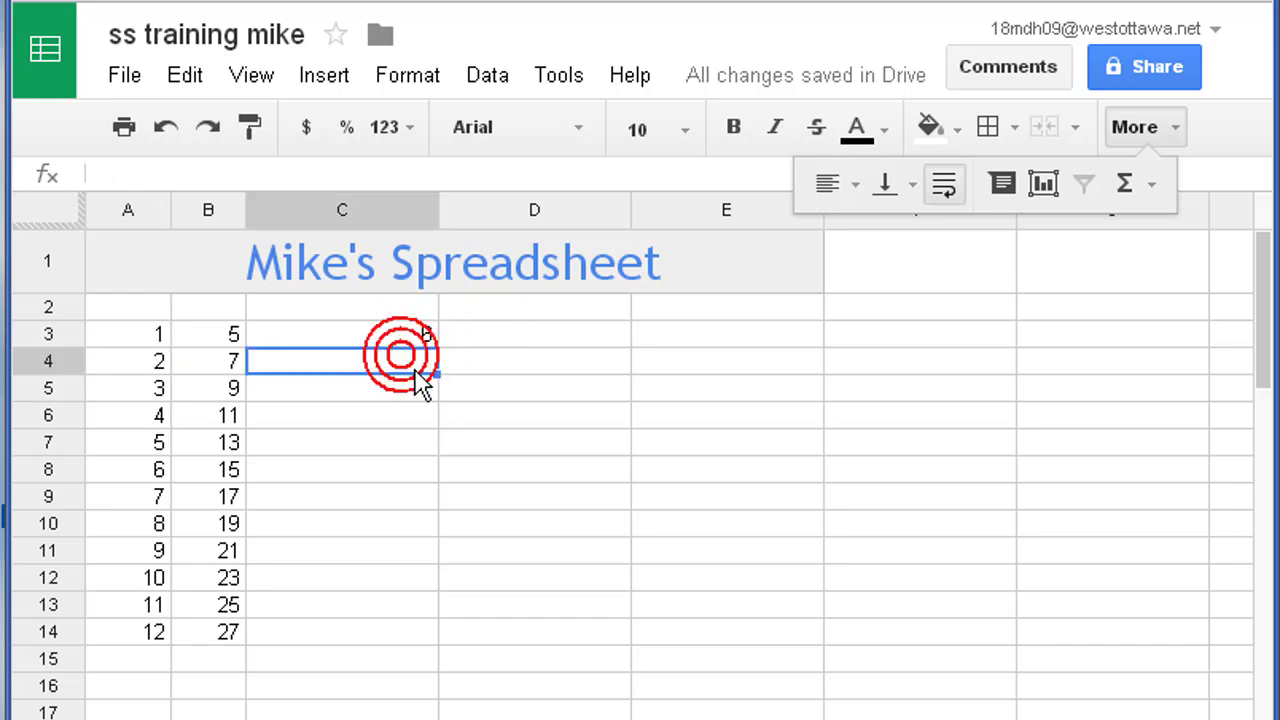
pyautogui.write('=')
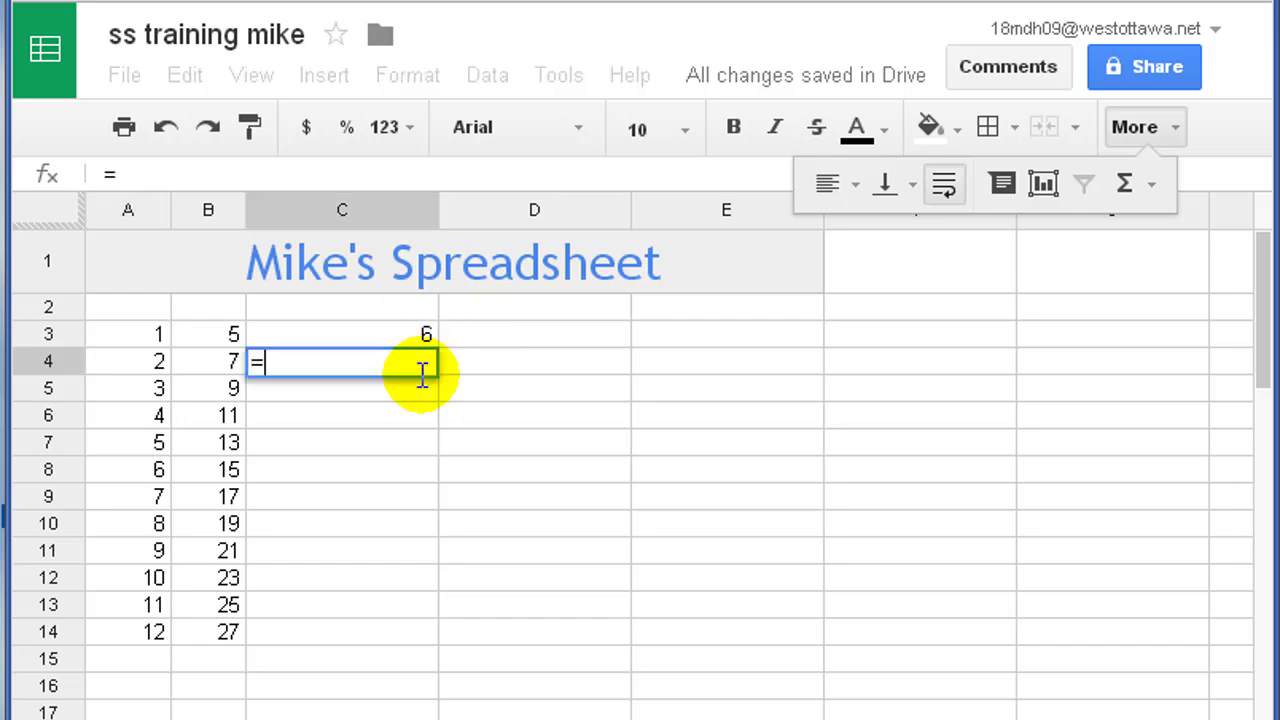
pyautogui.click(156, 364)
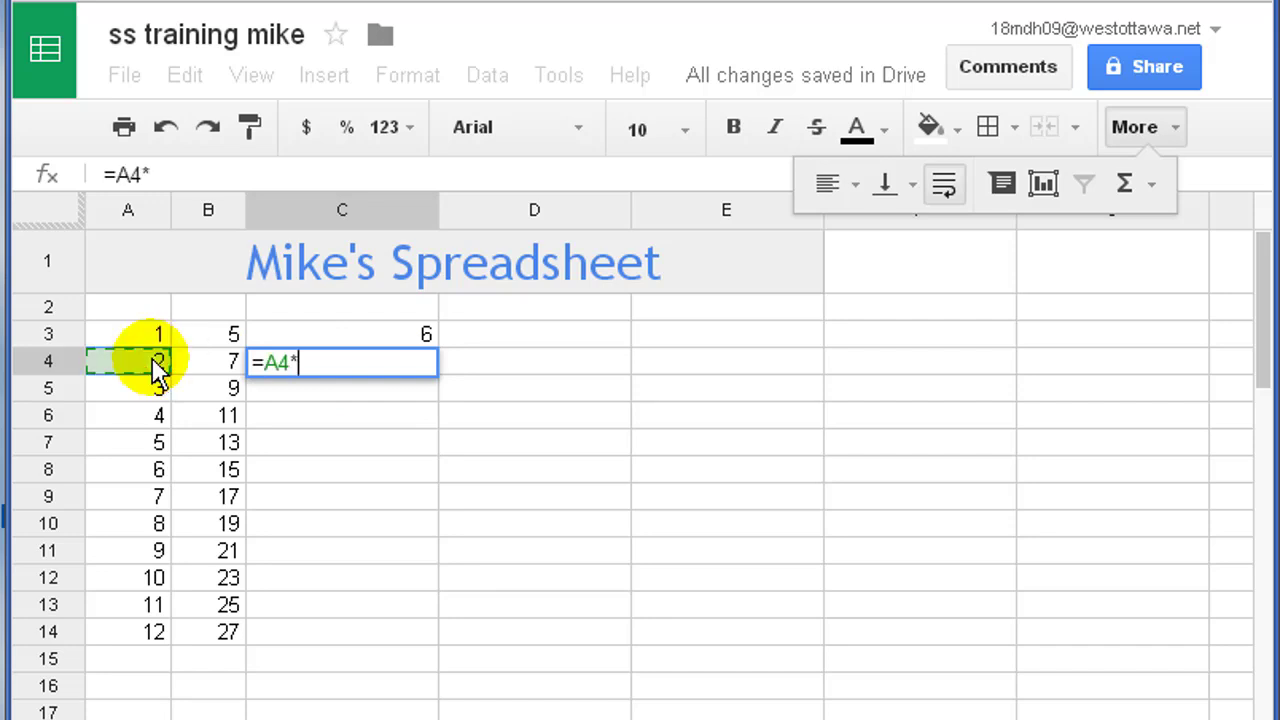
pyautogui.click(229, 366)
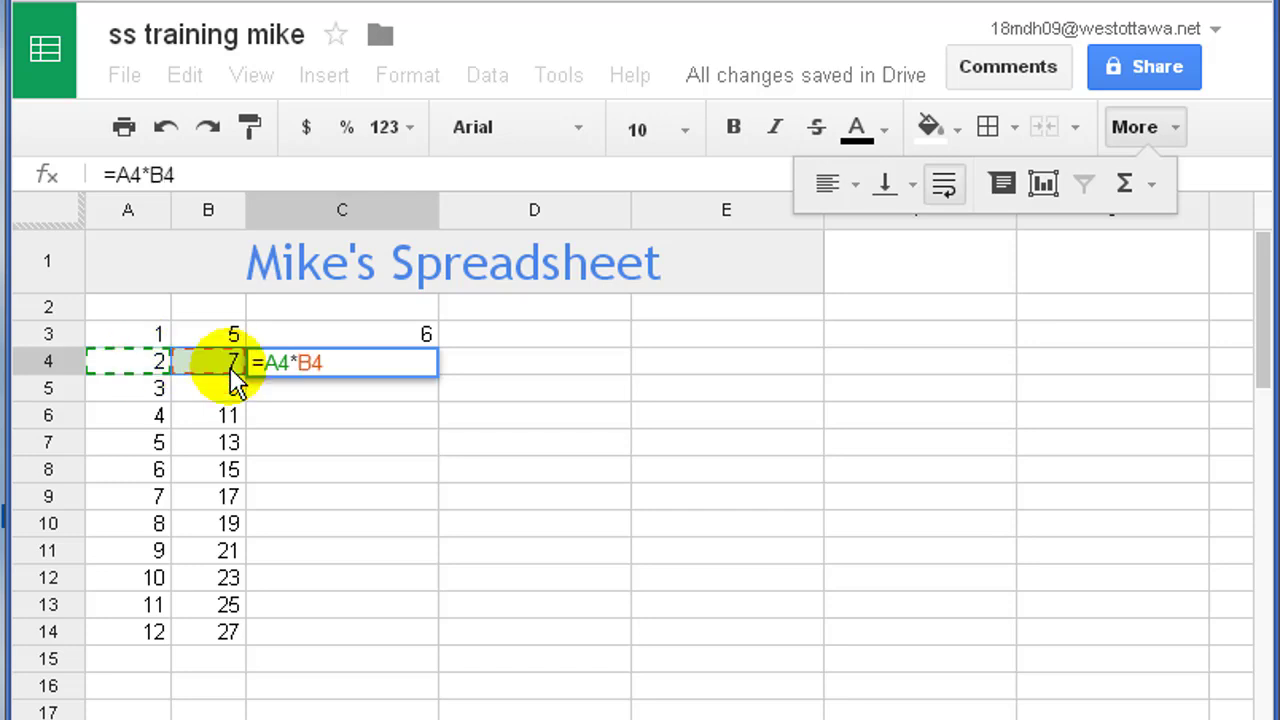
pyautogui.press('Return')
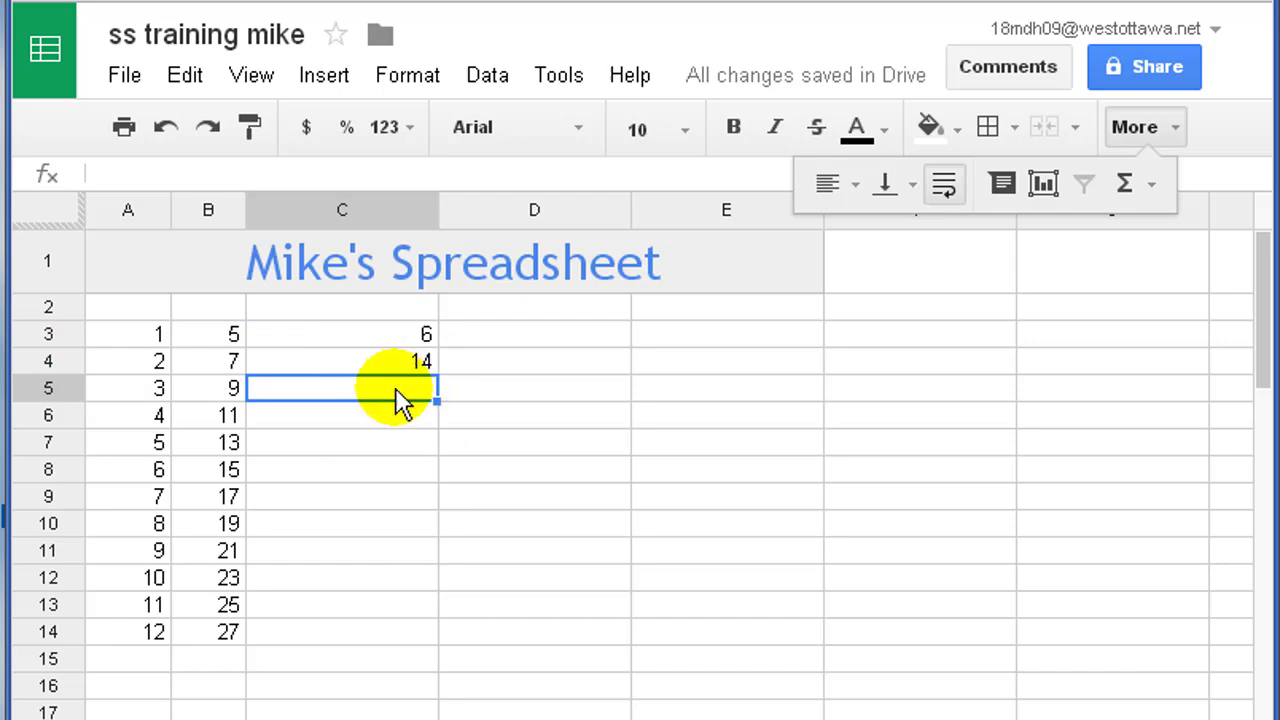
# Put the formula =A14-B5 in cell C5, showing 3
pyautogui.write('=')
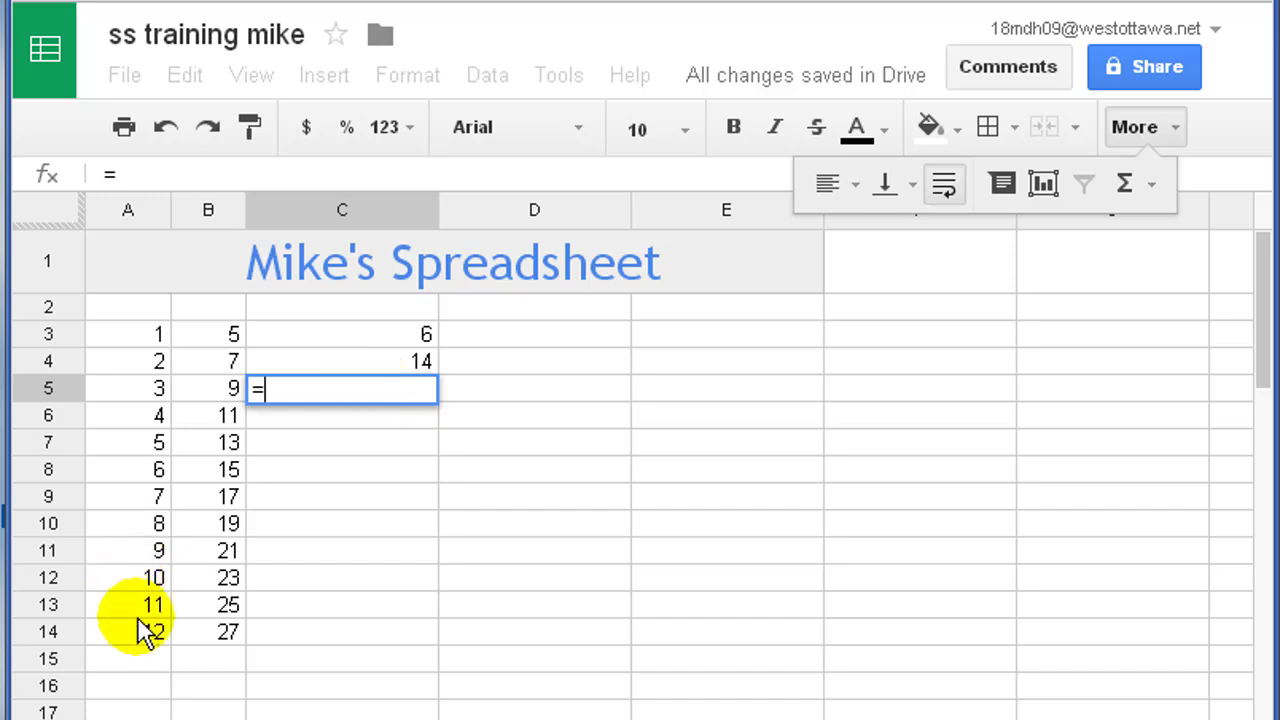
pyautogui.click(148, 638)
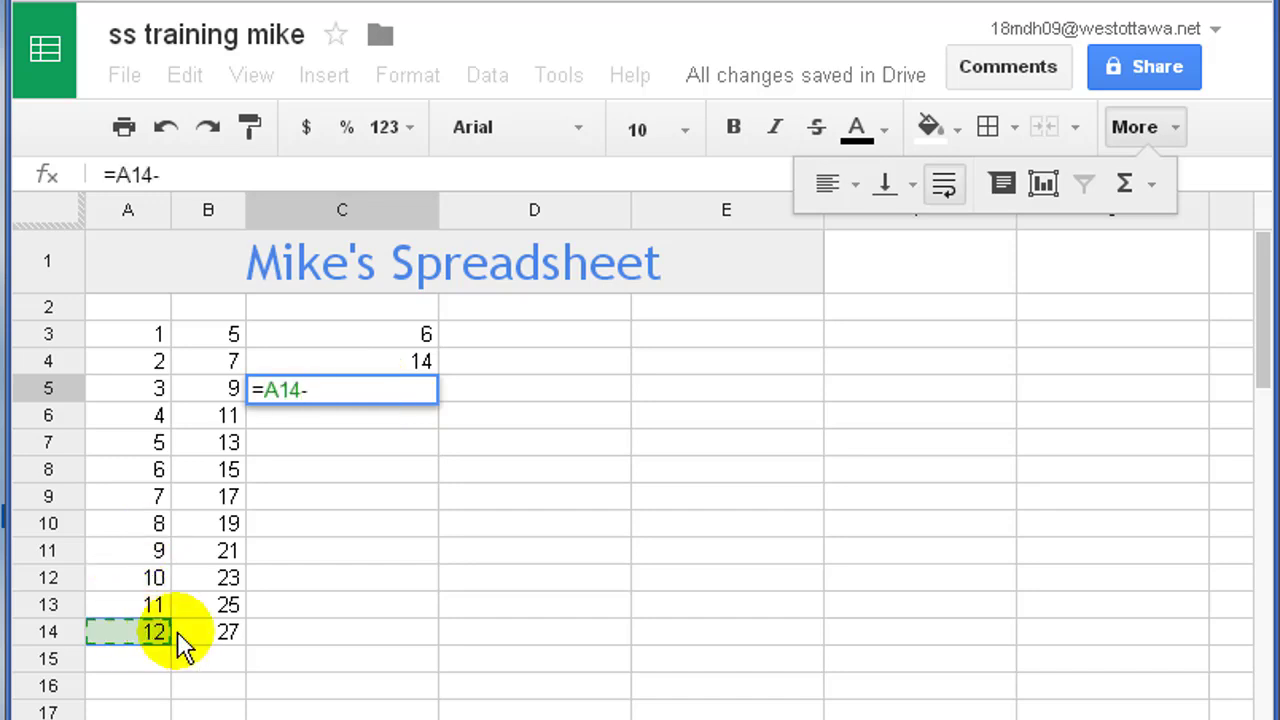
pyautogui.click(216, 388)
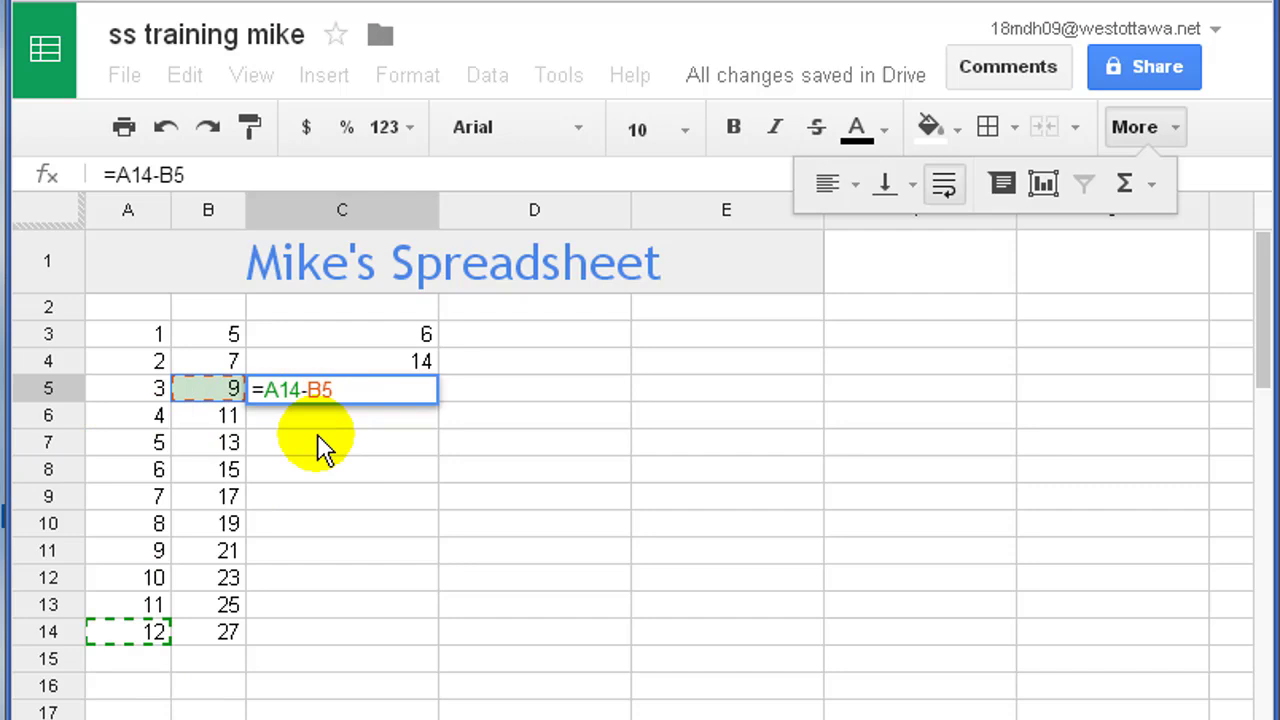
pyautogui.press('Return')
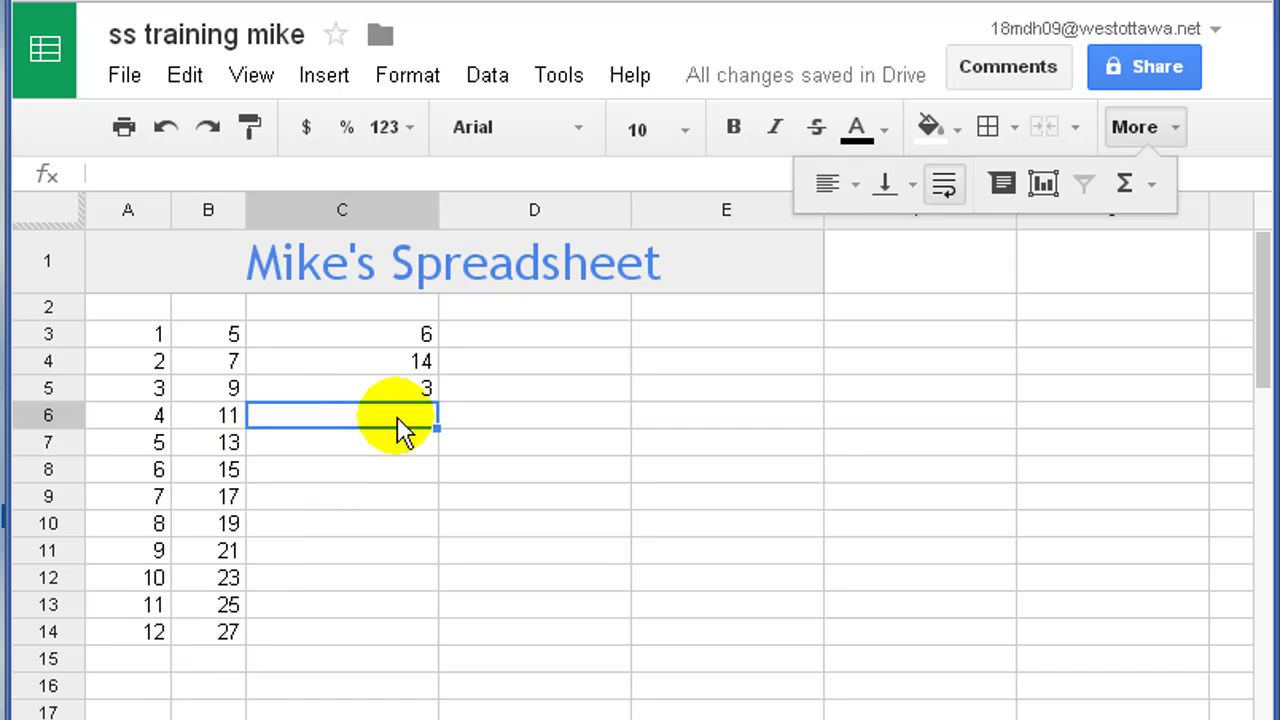
# Enter =B8/A5 in C6 so it shows 5
pyautogui.write('=')
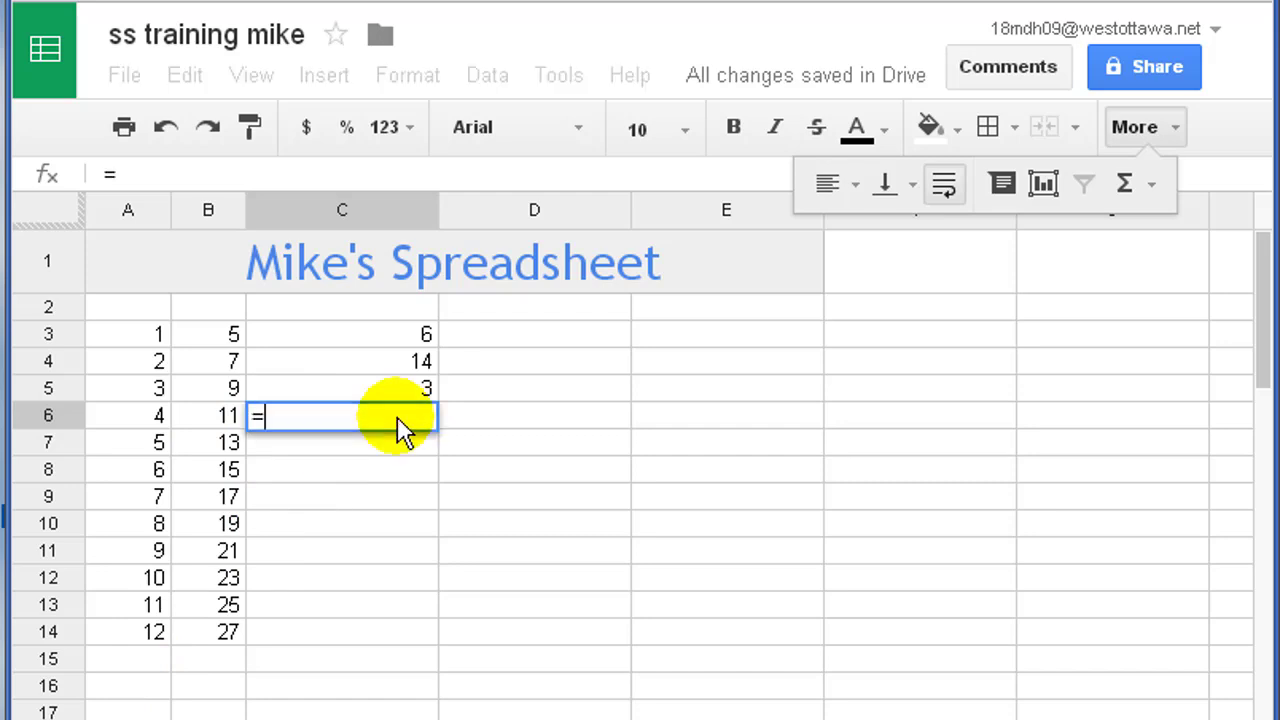
pyautogui.click(218, 470)
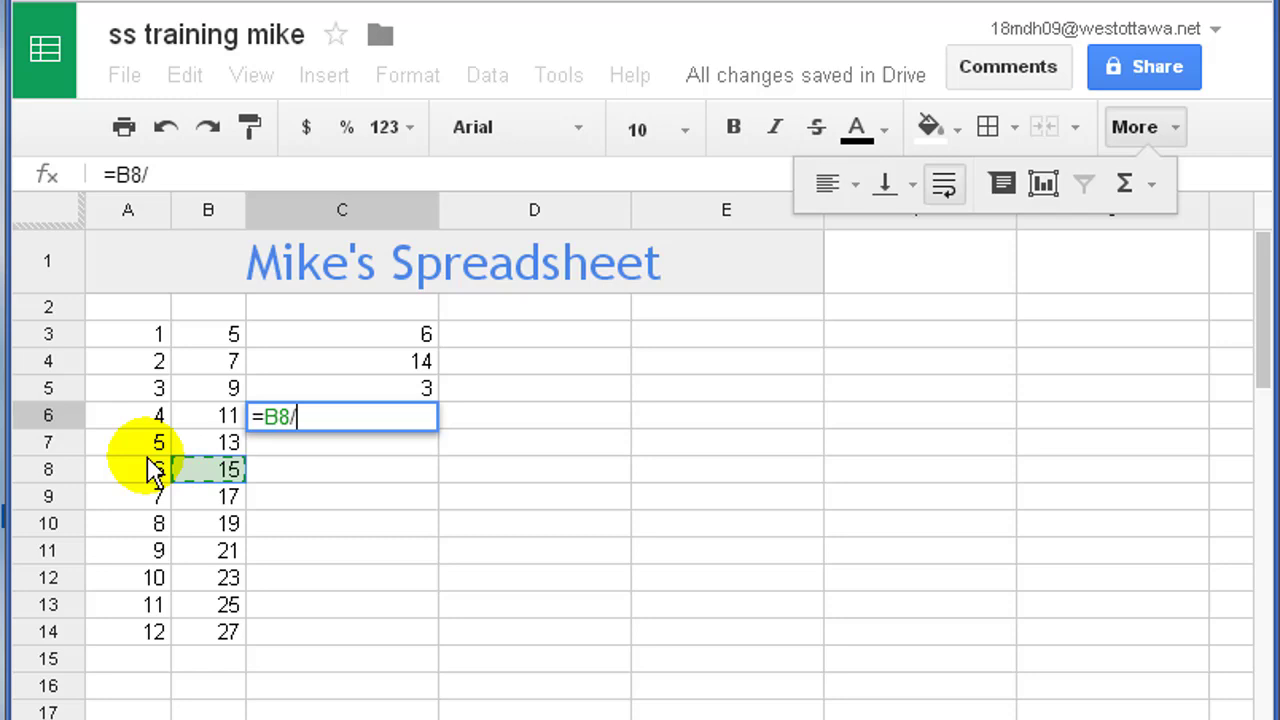
pyautogui.click(160, 384)
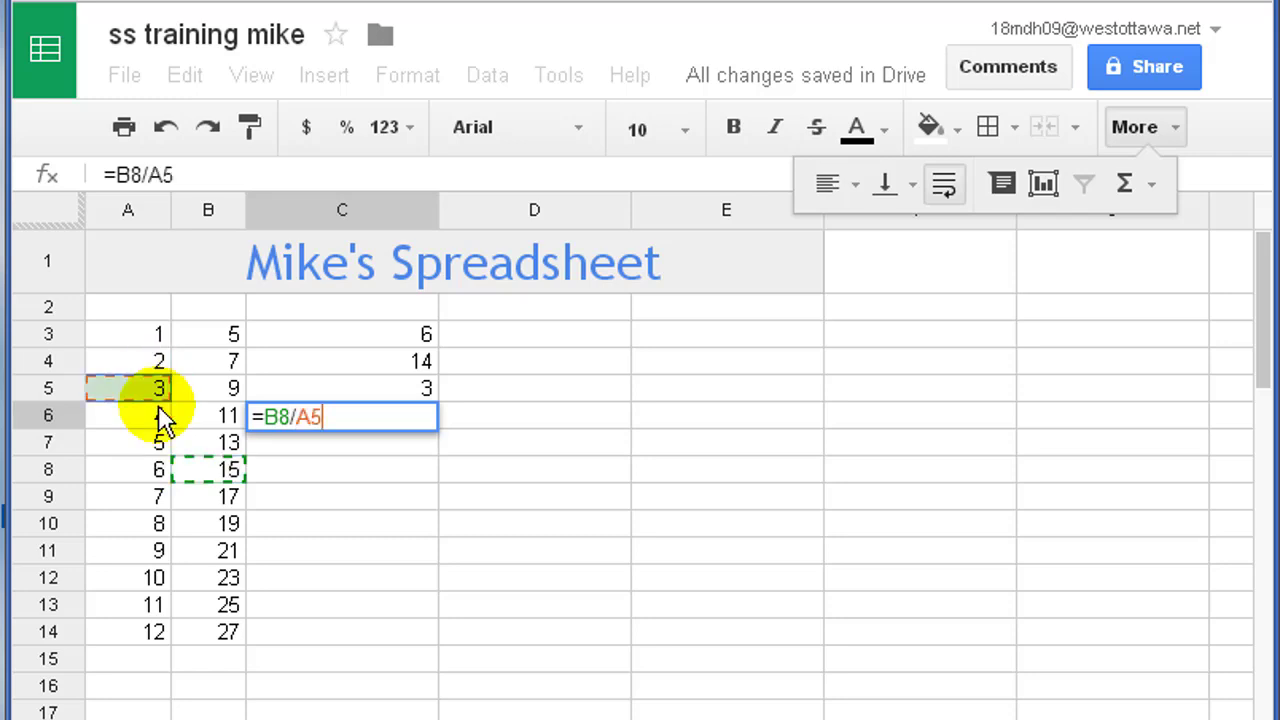
pyautogui.press('Return')
# Enter =A8+B8 in C8 so it shows 21
pyautogui.press('Down')
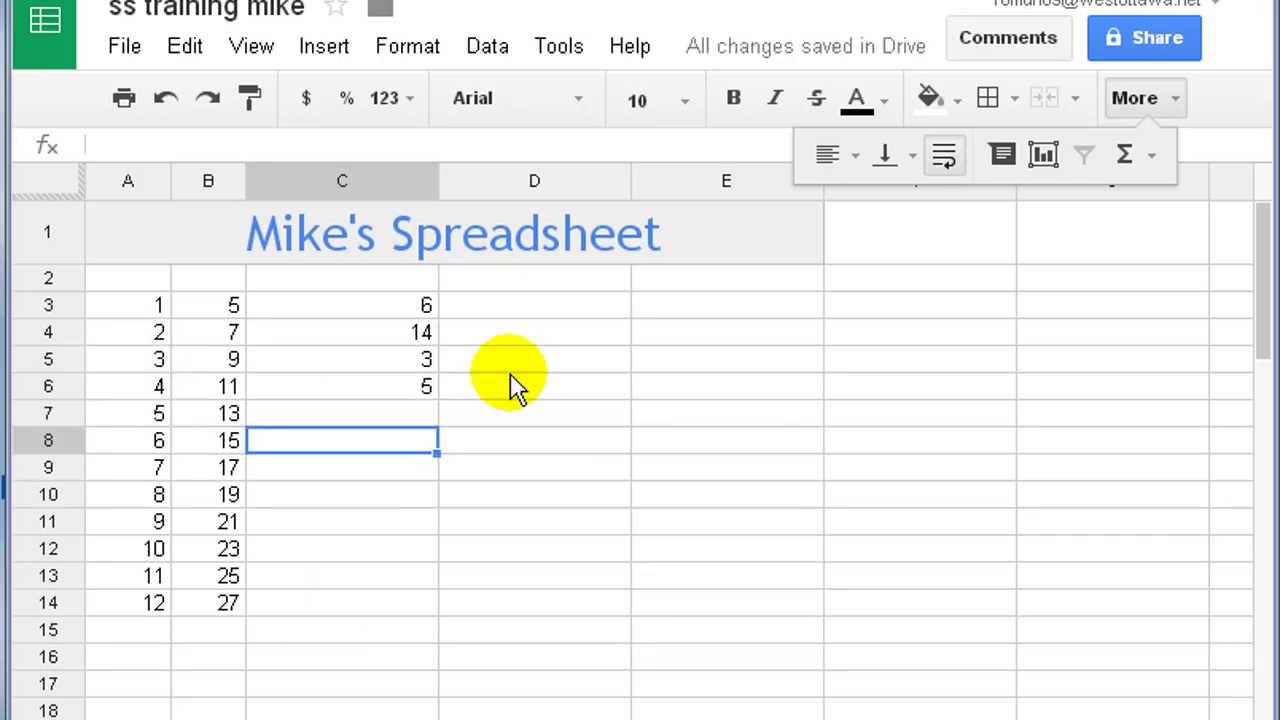
pyautogui.click(375, 465)
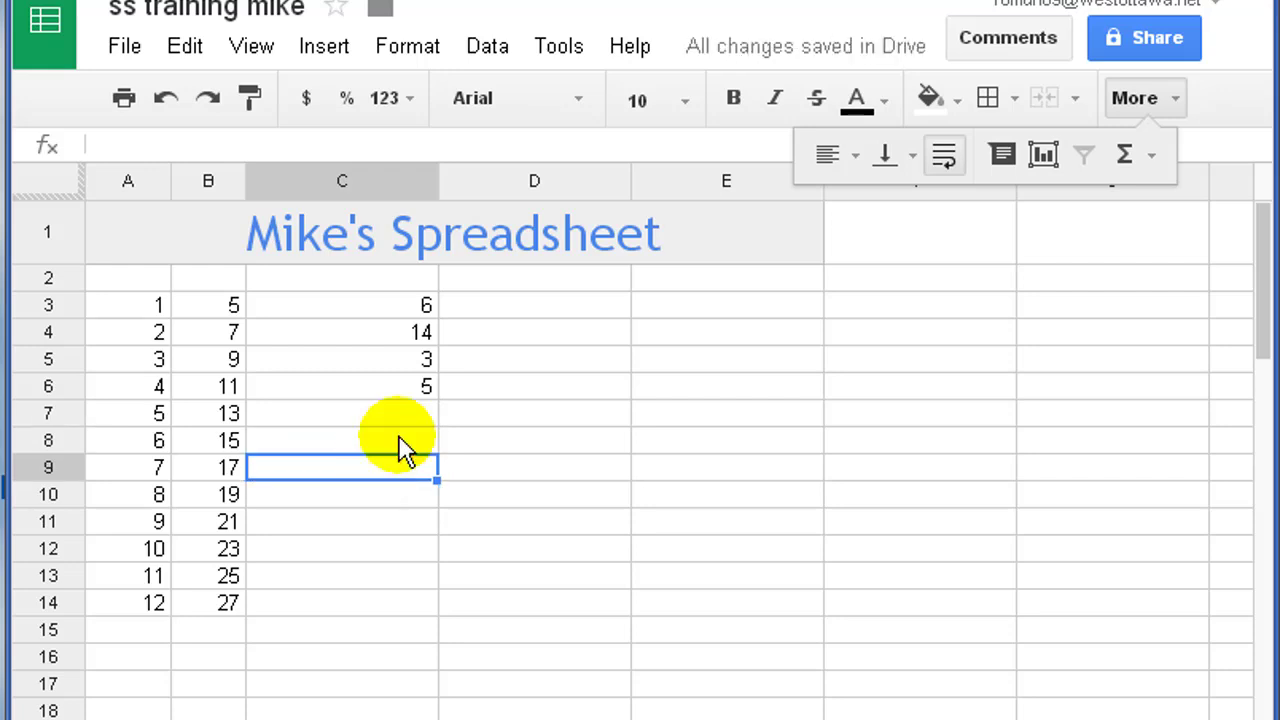
pyautogui.click(400, 440)
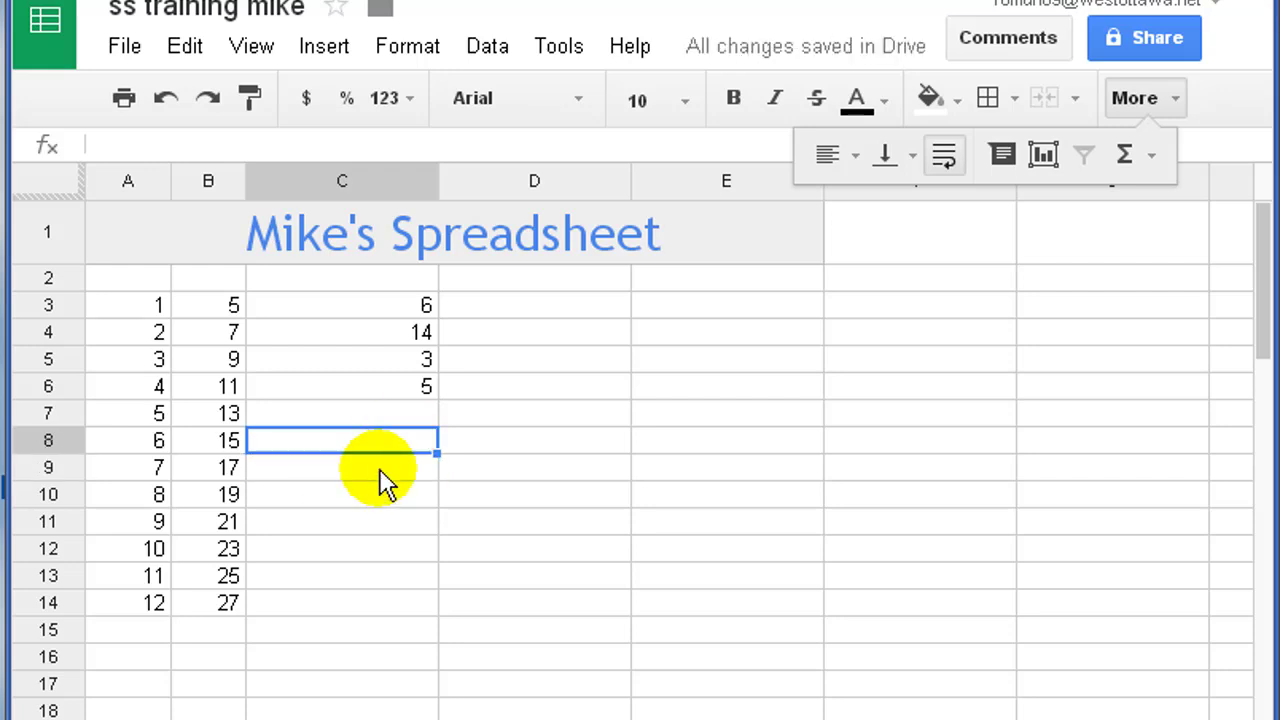
pyautogui.write('=')
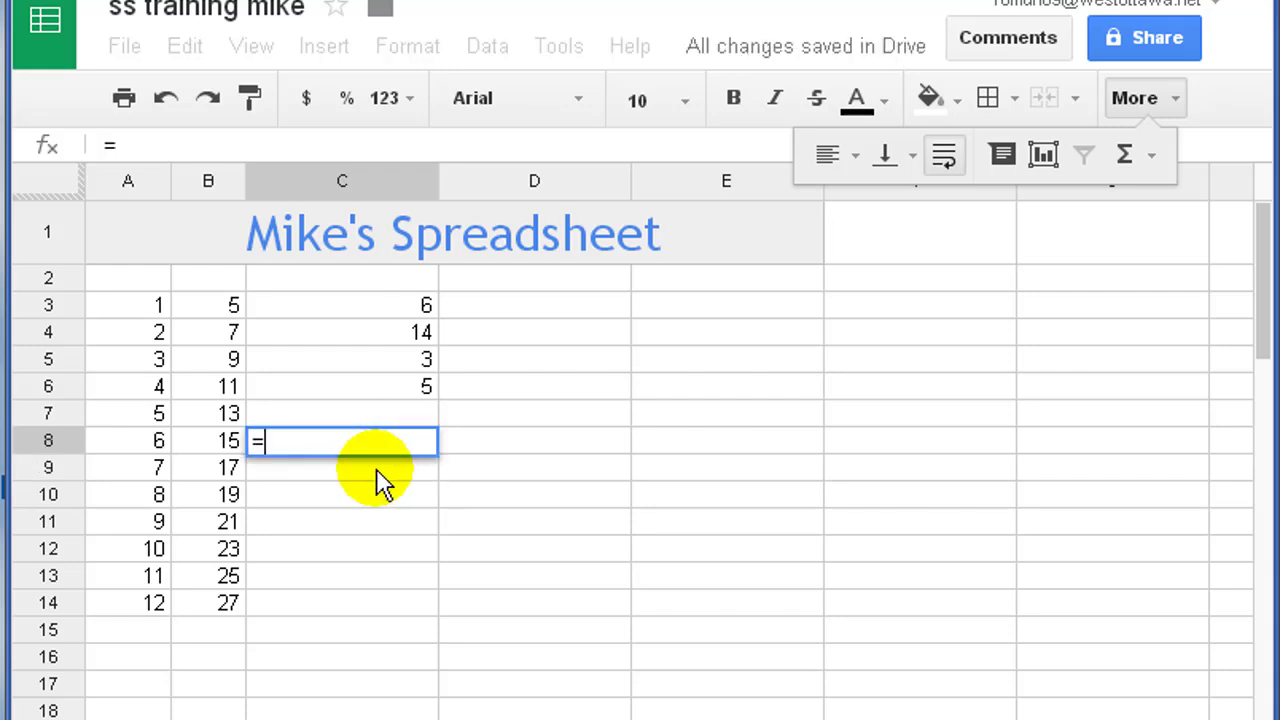
pyautogui.click(152, 441)
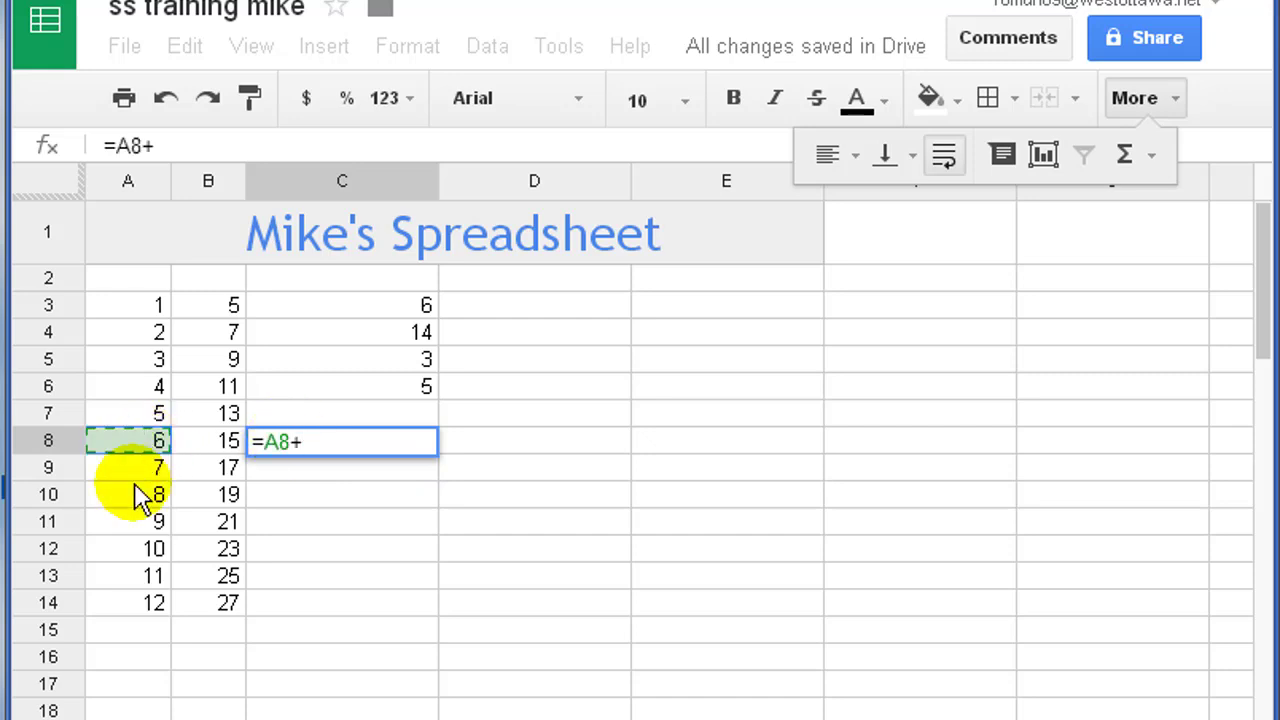
pyautogui.click(200, 440)
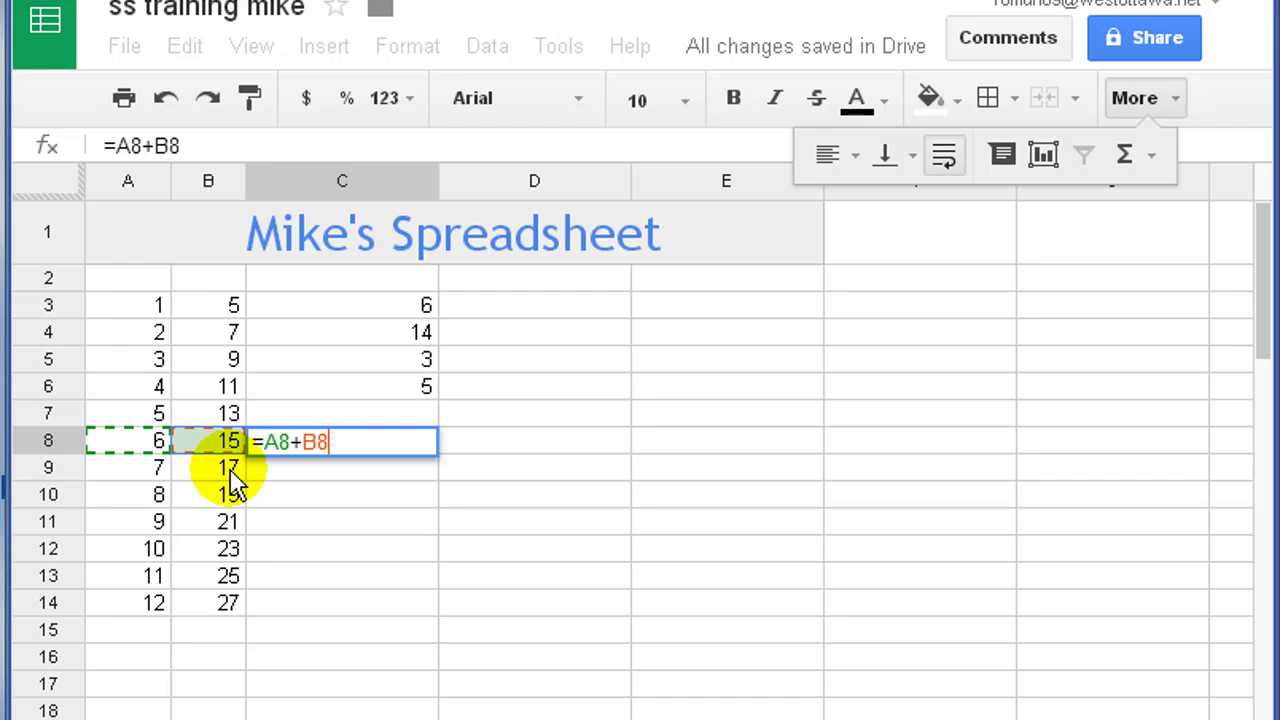
pyautogui.press('Return')
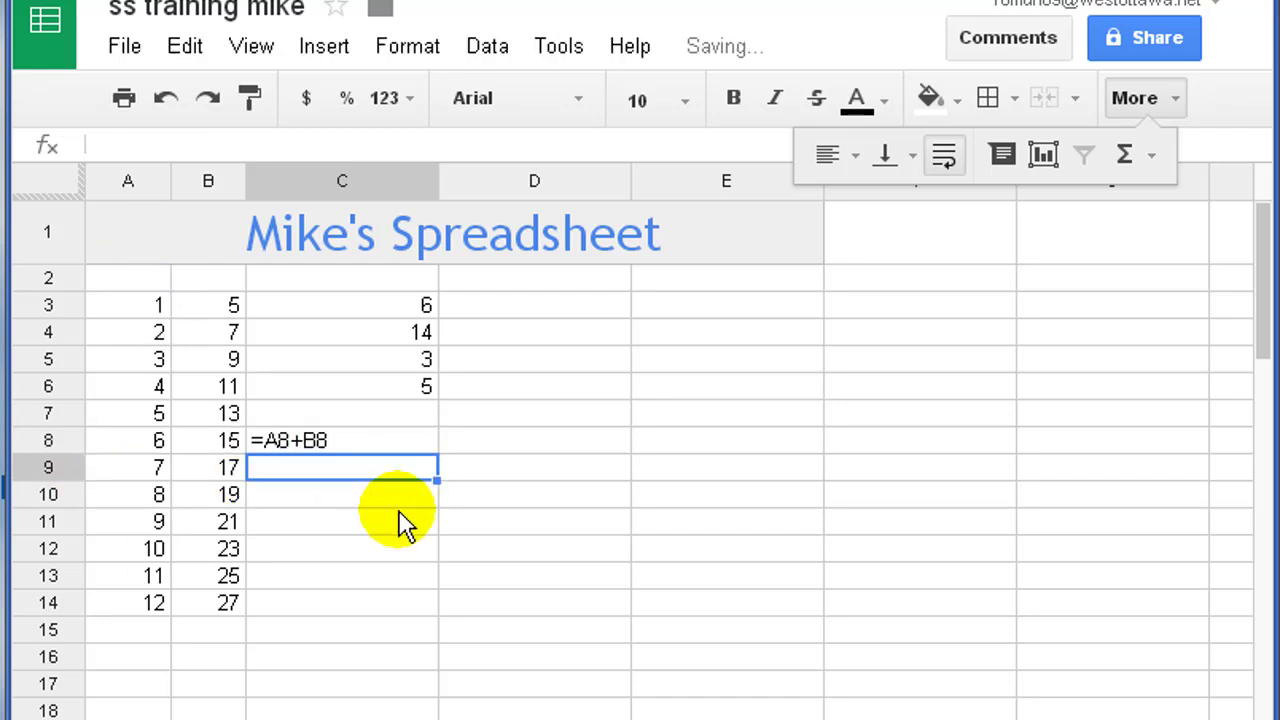
pyautogui.click(391, 438)
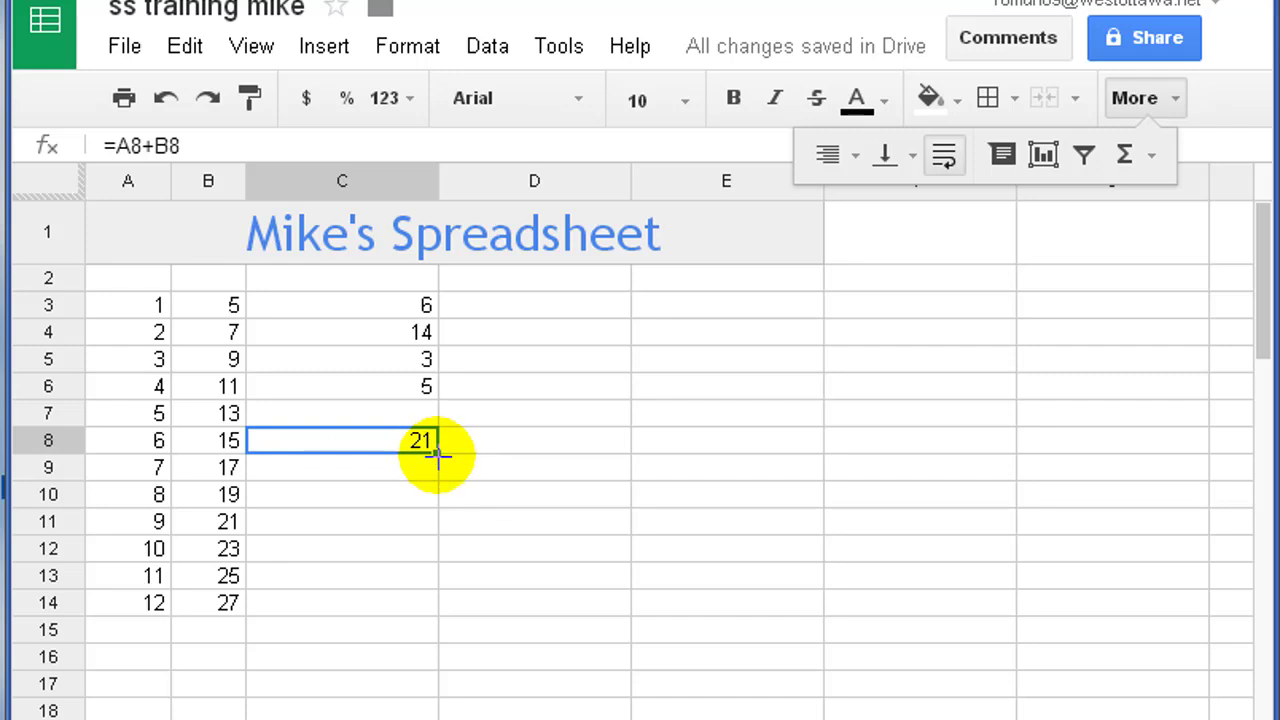
# Autofill the C8 sum down to C14, so C9 to C14 show 24 through 39
pyautogui.moveTo(436, 453); pyautogui.dragTo(414, 608)
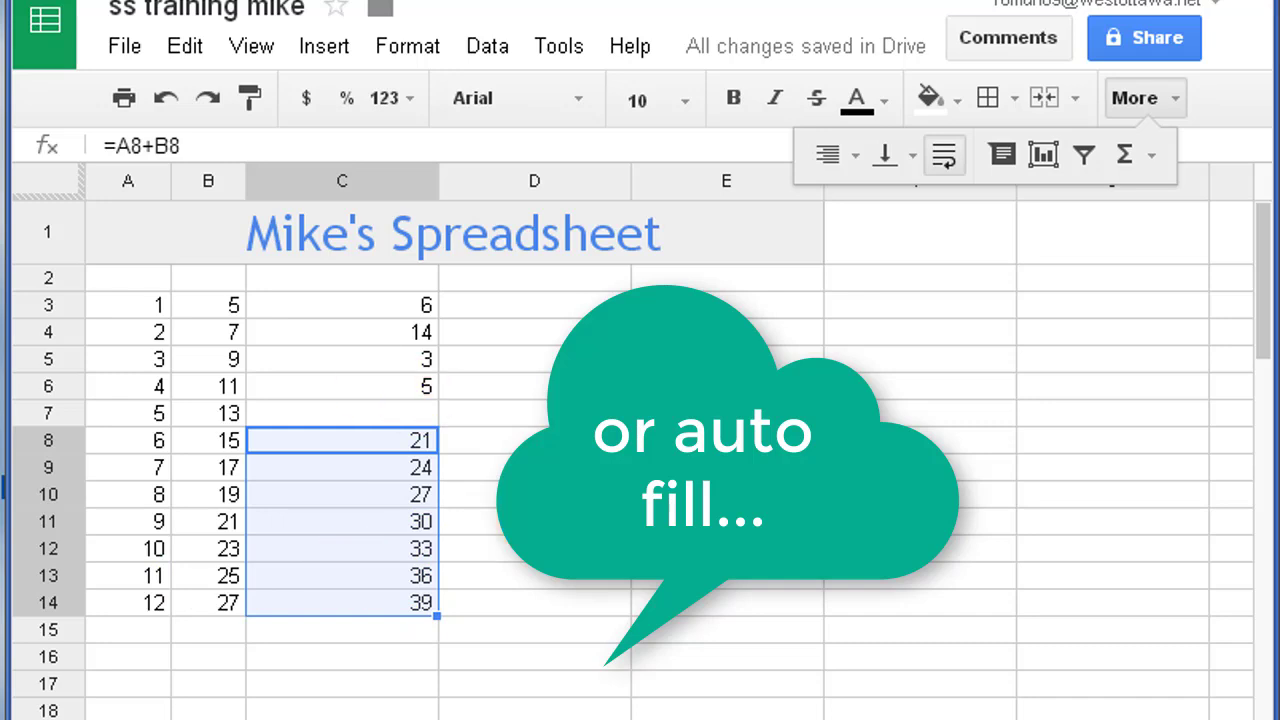
pyautogui.click(523, 497)
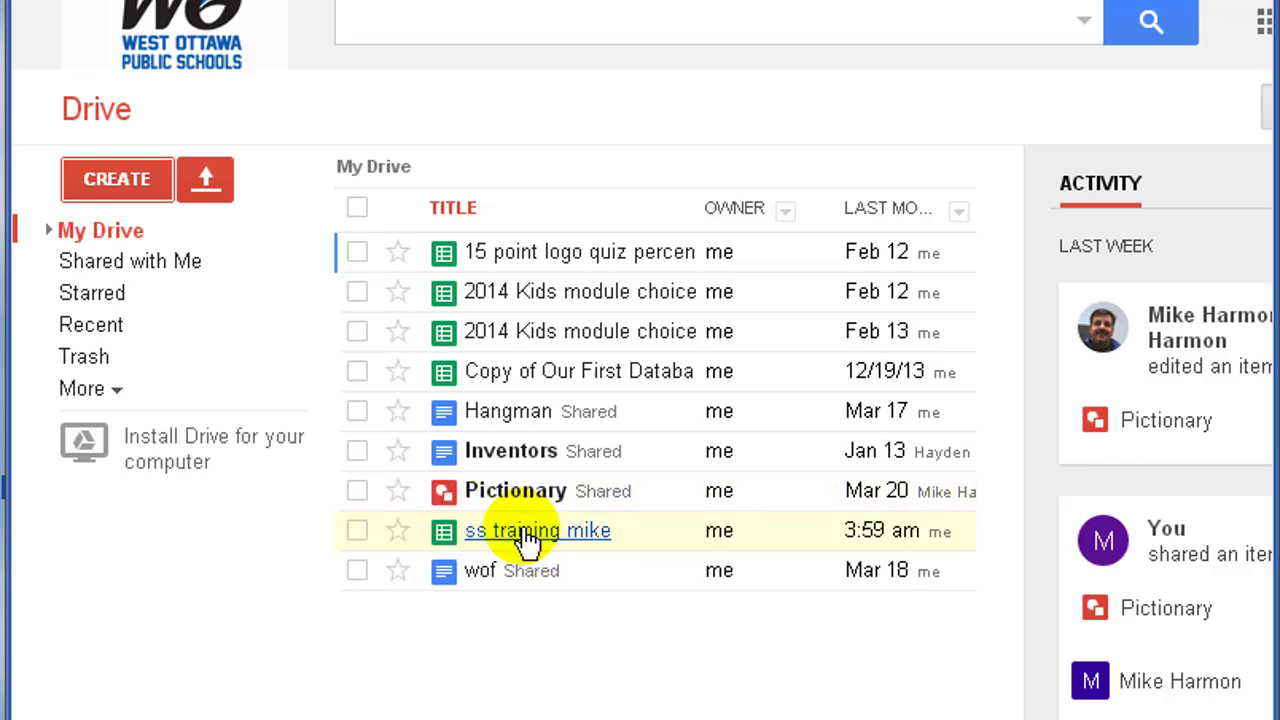
pyautogui.click(527, 535)
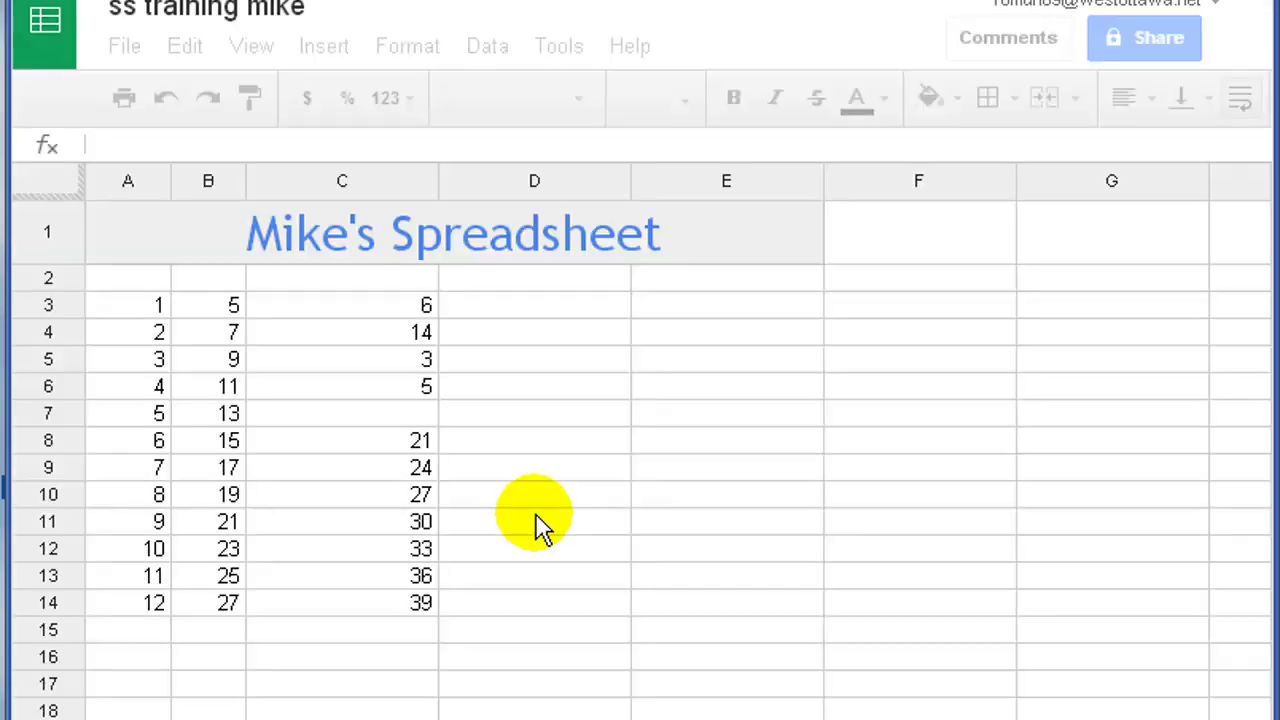